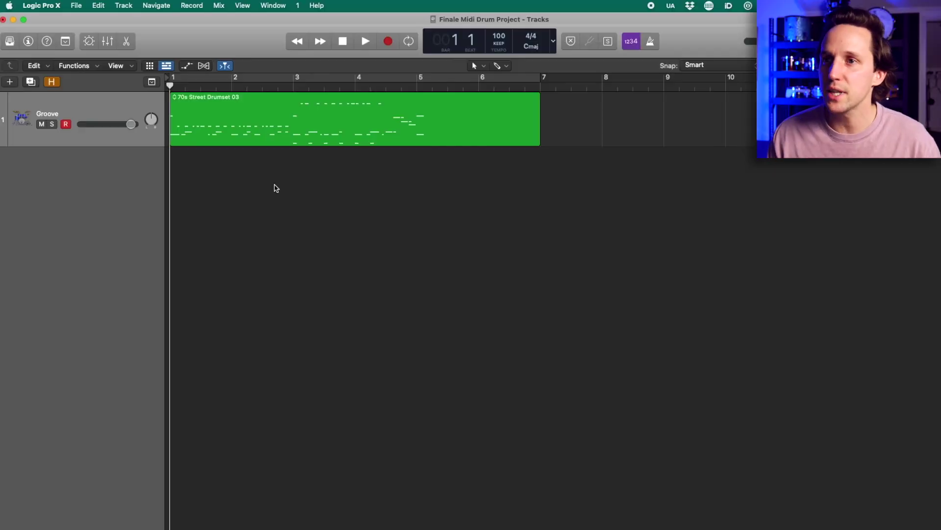
Play back the 70s Street Drumset 03 region on the Groove track and close its Score editor.
{"action": "key", "text": "space"}
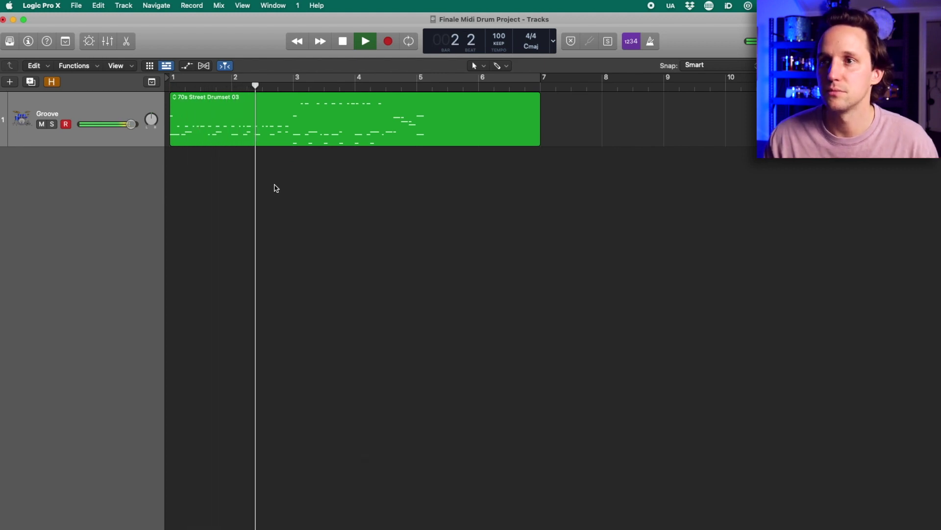
{"action": "key", "text": "space"}
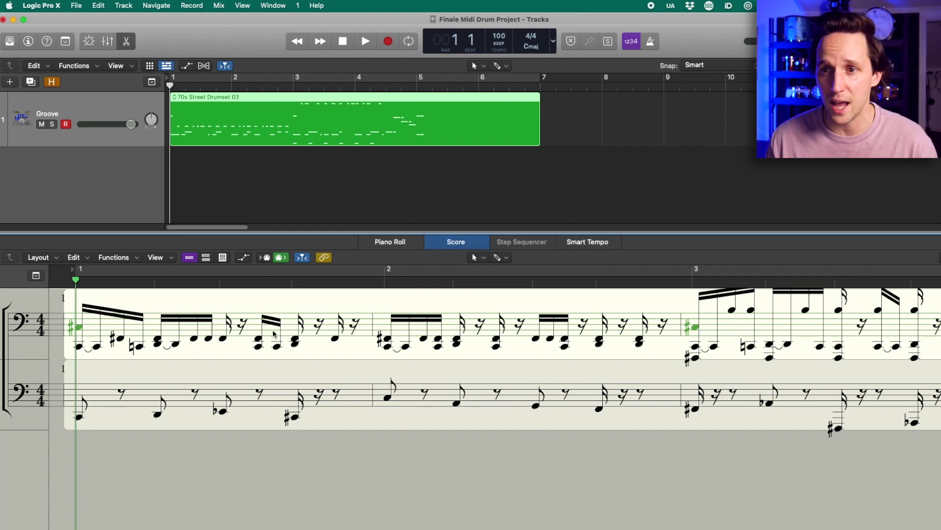
{"action": "key", "text": "x"}
{"action": "key", "text": "x"}
{"action": "left_click", "coordinate": [269, 243]}
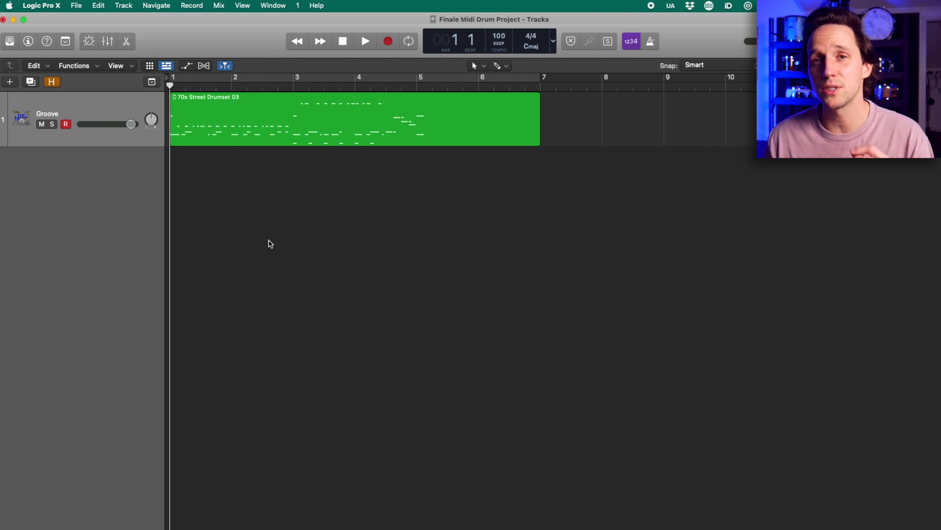
Select the MIDI region on the Groove track and bring up the project's export choices.
{"action": "left_click", "coordinate": [126, 116]}
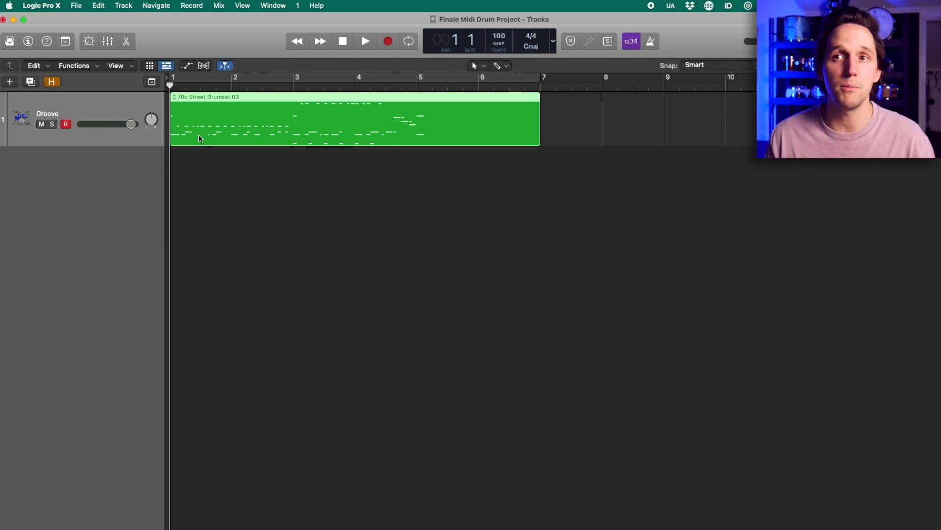
{"action": "left_click", "coordinate": [79, 5]}
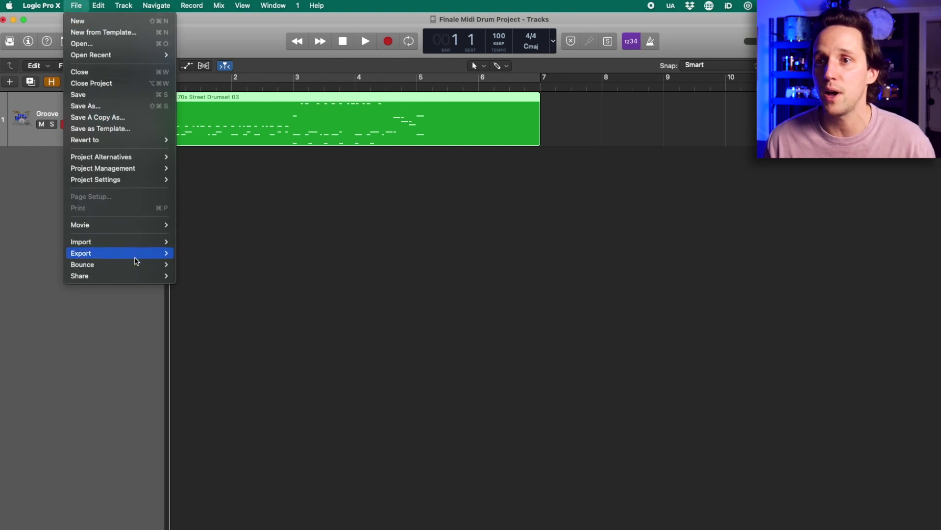
{"action": "mouse_move", "coordinate": [141, 259]}
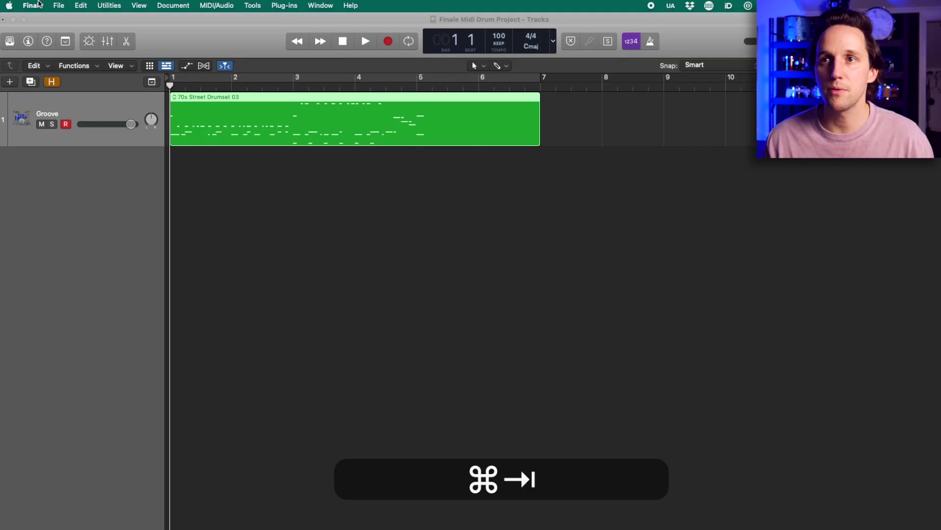
Switch to Finale and open 70s Drum Groove.mid from the Desktop.
{"action": "left_click", "coordinate": [59, 6]}
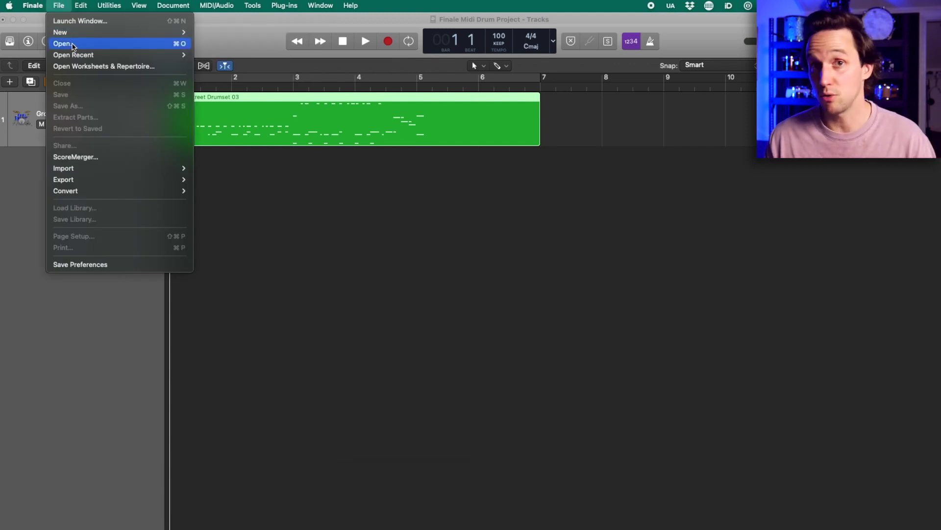
{"action": "left_click", "coordinate": [73, 44]}
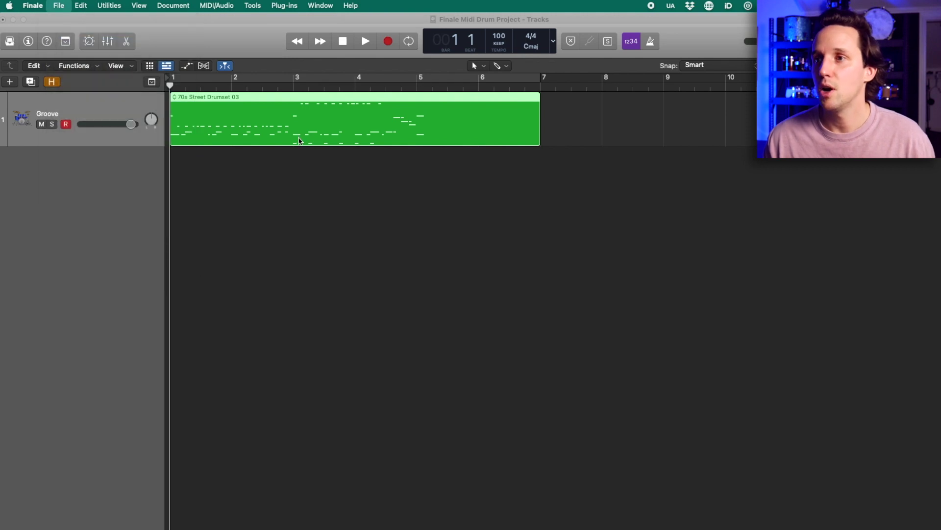
{"action": "key", "text": "super+shift+d"}
{"action": "left_click", "coordinate": [419, 132]}
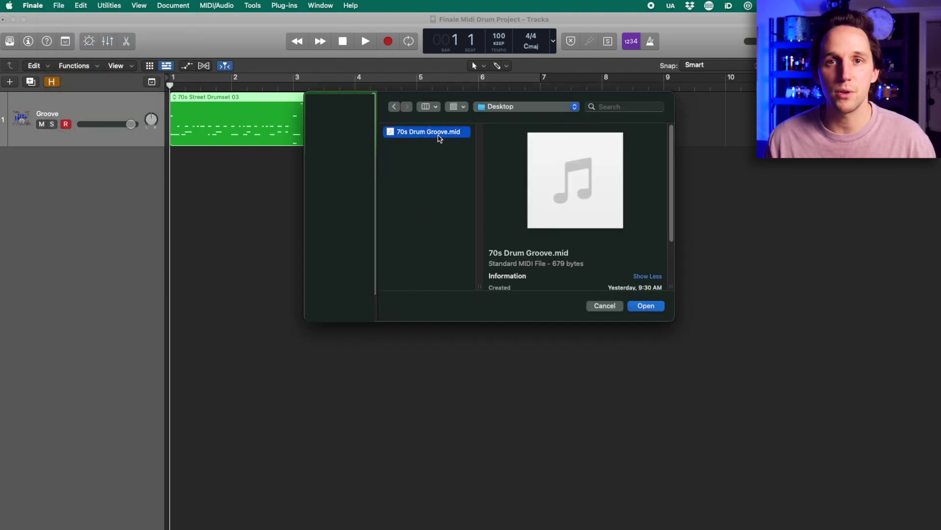
{"action": "left_click", "coordinate": [642, 308]}
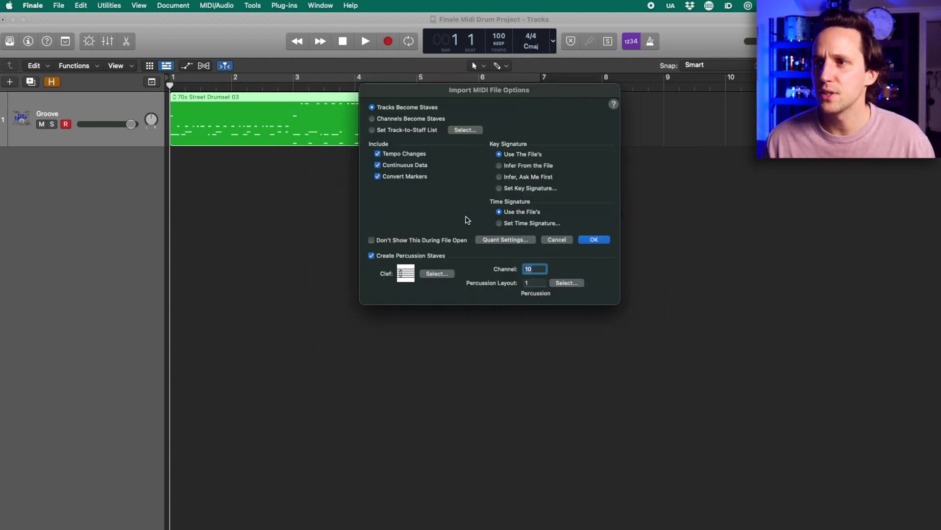
Import the MIDI file with Tracks Become Staves, keeping the remaining import options at their defaults.
{"action": "left_click_drag", "start_coordinate": [490, 92], "coordinate": [463, 136]}
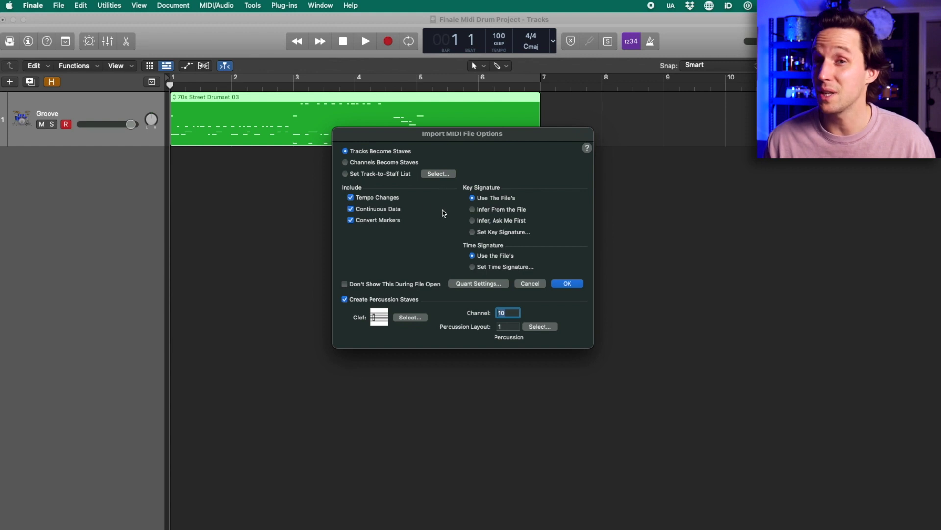
{"action": "left_click_drag", "start_coordinate": [448, 134], "coordinate": [434, 139]}
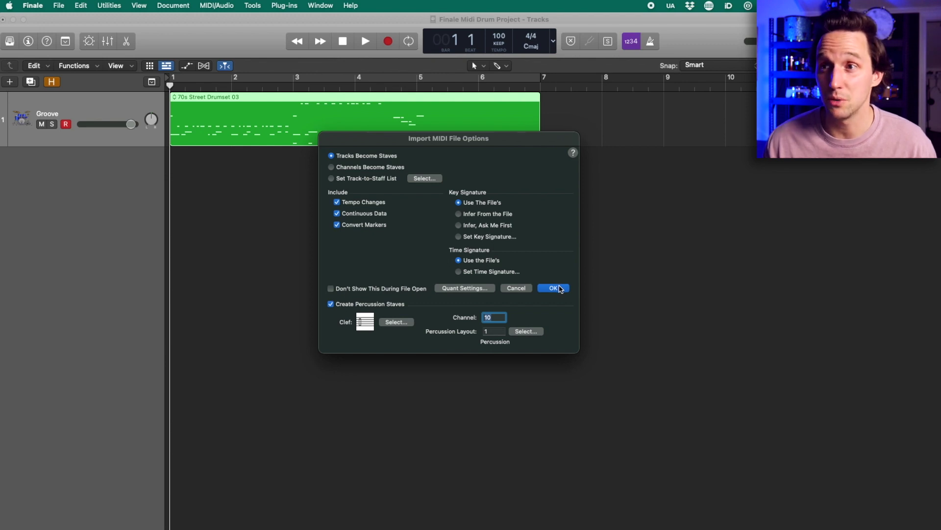
{"action": "left_click", "coordinate": [388, 158]}
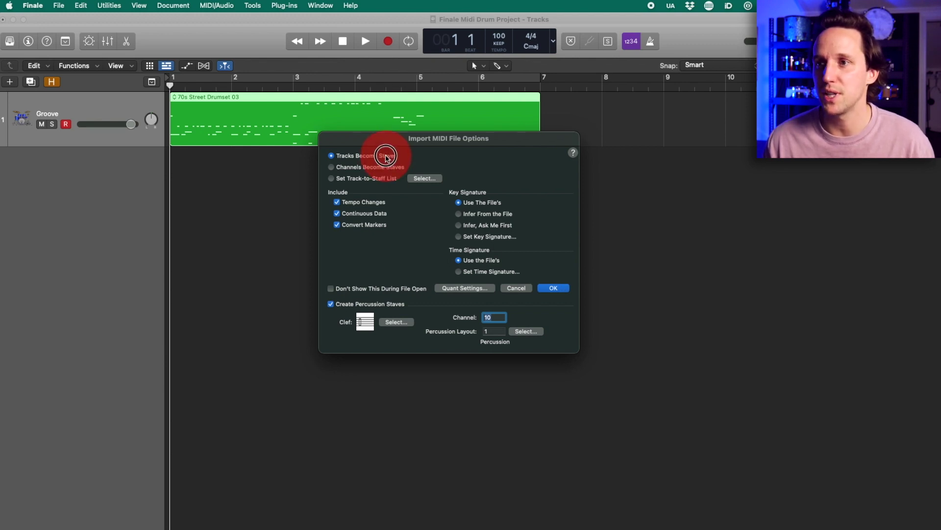
{"action": "left_click", "coordinate": [565, 288]}
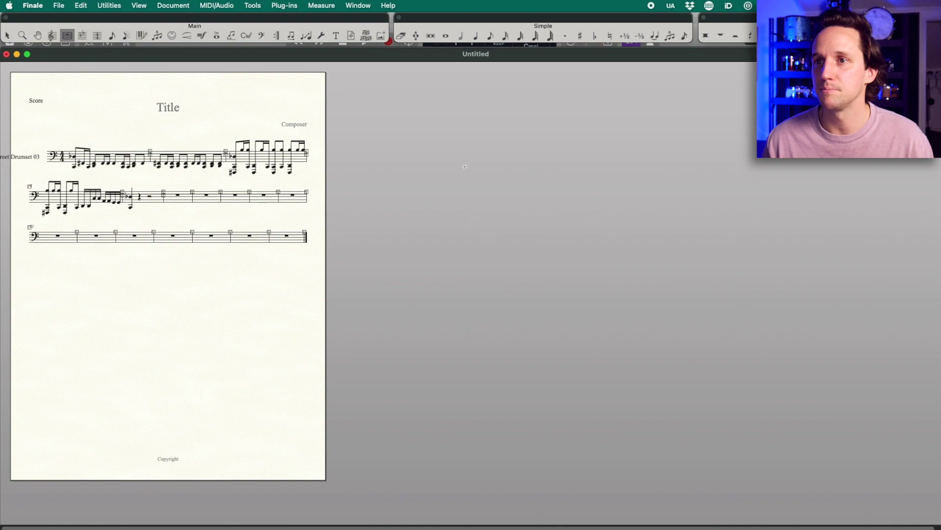
Copy measures 1 to 5 of the imported drum part.
{"action": "left_click", "coordinate": [242, 277]}
{"action": "key", "text": "super+equal"}
{"action": "key", "text": "super+equal"}
{"action": "key", "text": "super+equal"}
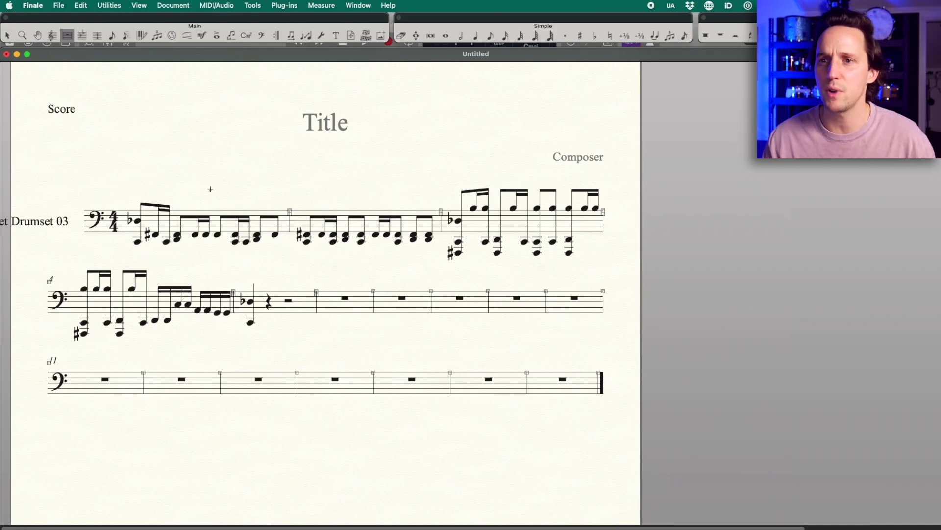
{"action": "mouse_move", "coordinate": [89, 247]}
{"action": "left_mouse_down"}
{"action": "mouse_move", "coordinate": [95, 216]}
{"action": "mouse_move", "coordinate": [104, 216]}
{"action": "left_mouse_up"}
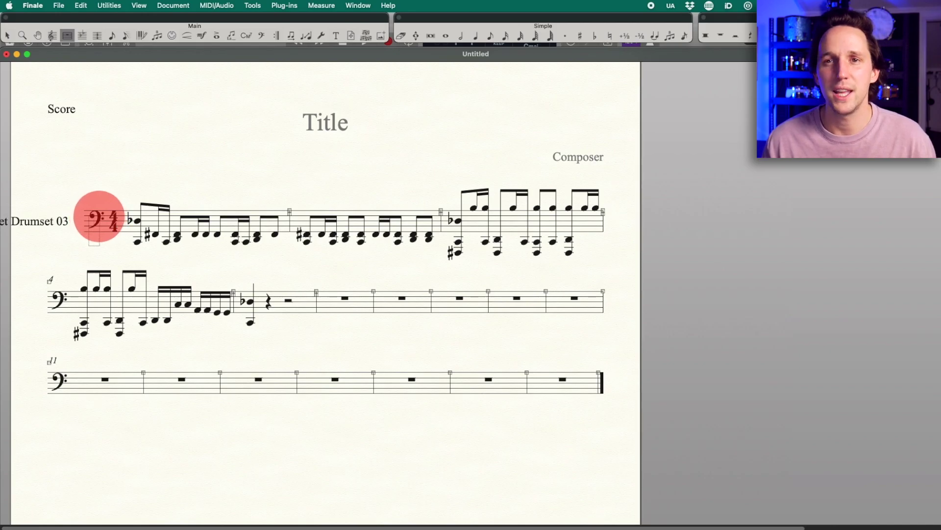
{"action": "left_click_drag", "start_coordinate": [99, 216], "coordinate": [101, 216]}
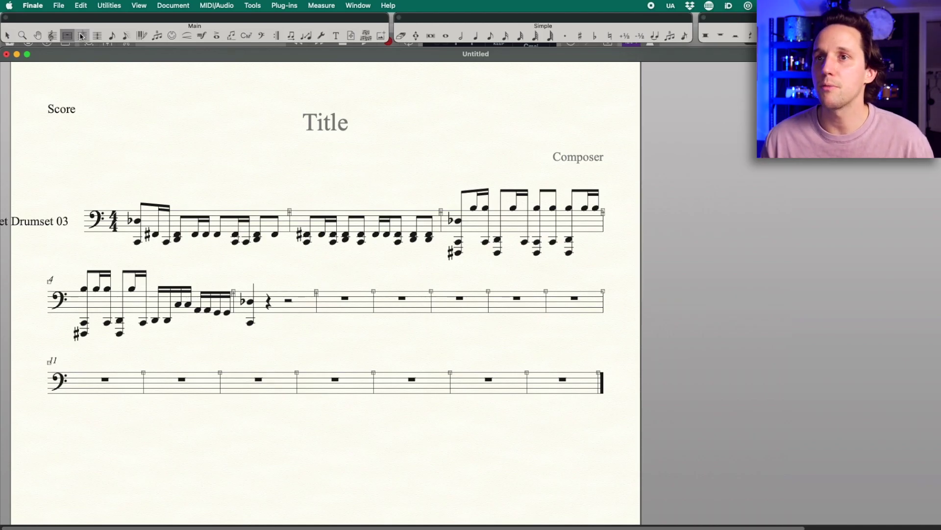
{"action": "left_click", "coordinate": [178, 215]}
{"action": "left_click", "coordinate": [266, 307], "text": "shift"}
{"action": "key", "text": "super+c"}
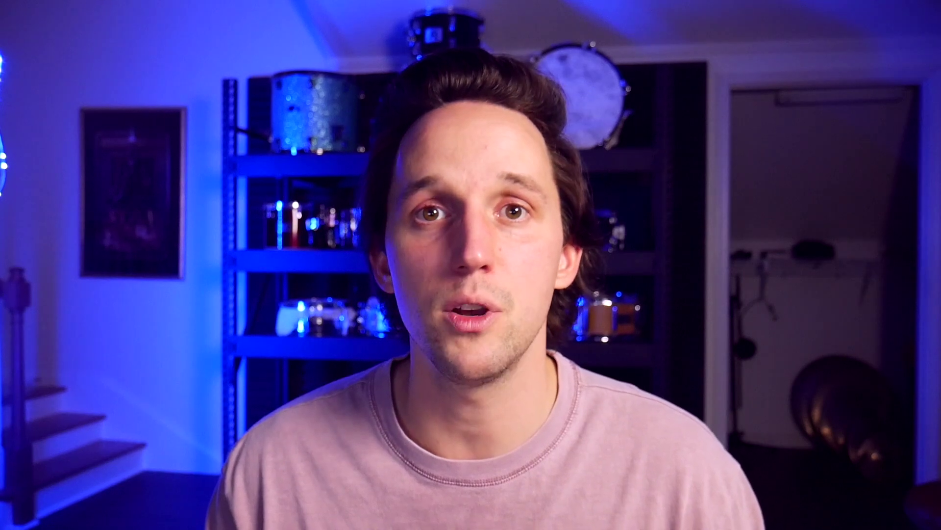
{"action": "key", "text": "super+c"}
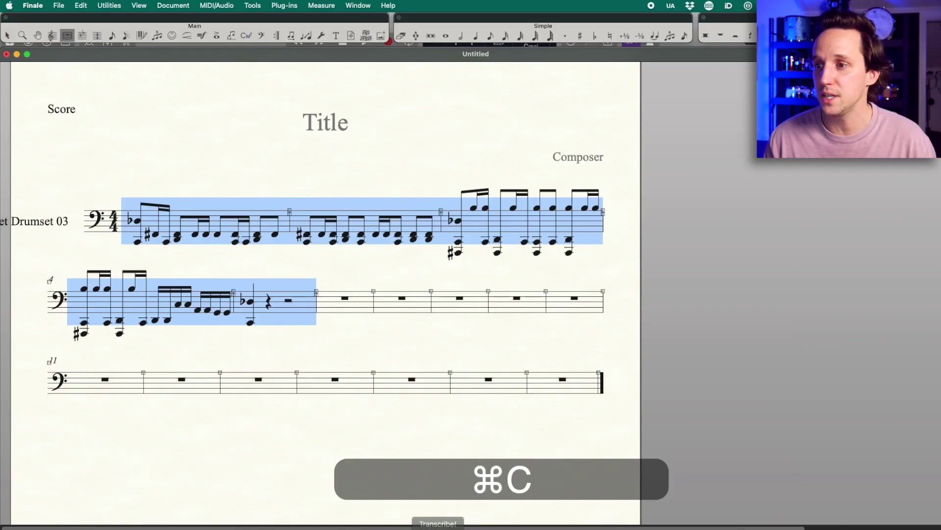
Switch to the Finale for Drummers template document and paste the copied measures starting at measure 1.
{"action": "left_click", "coordinate": [621, 523]}
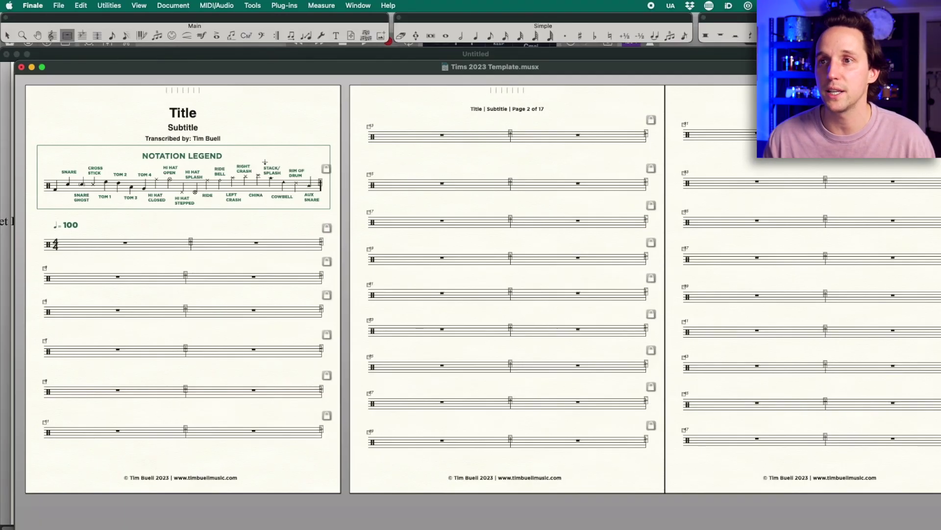
{"action": "key", "text": "super+grave"}
{"action": "key", "text": "super+equal"}
{"action": "key", "text": "super+equal"}
{"action": "key", "text": "super+equal"}
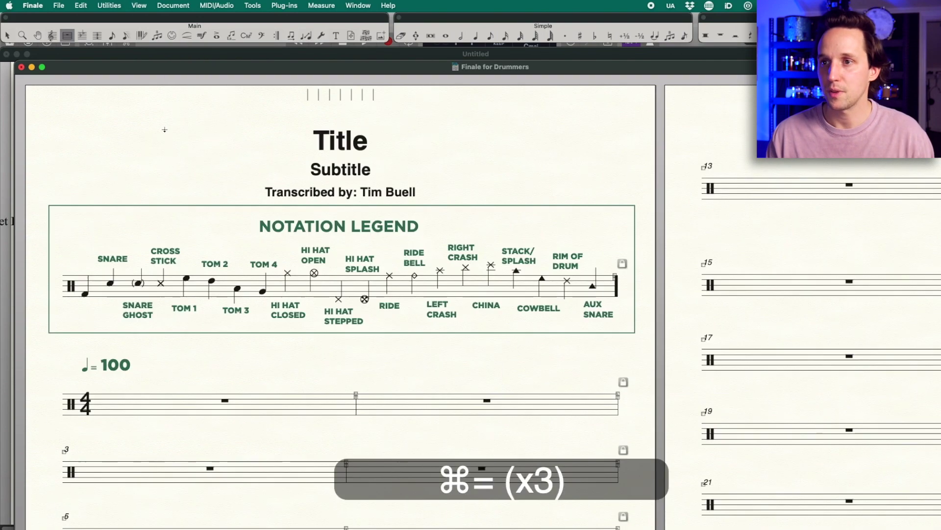
{"action": "scroll", "coordinate": [113, 91], "scroll_direction": "down", "scroll_amount": 5}
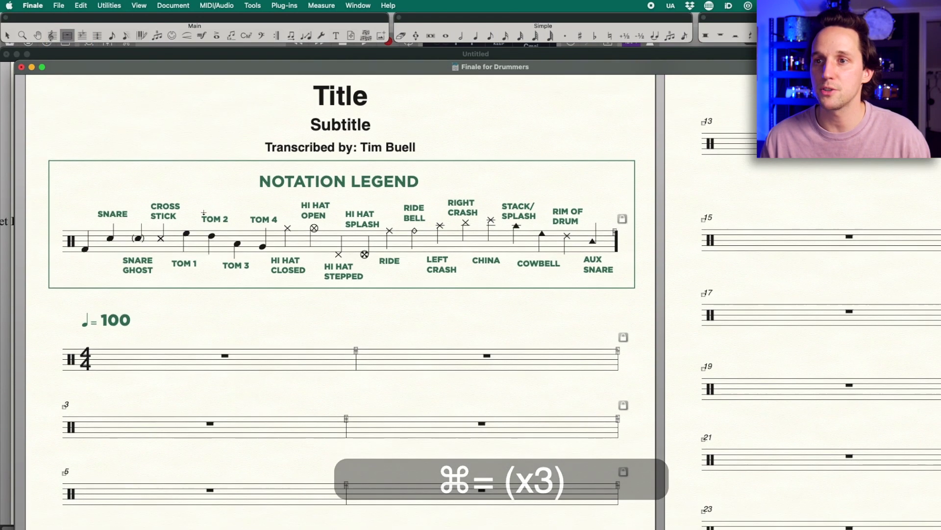
{"action": "left_click", "coordinate": [215, 334]}
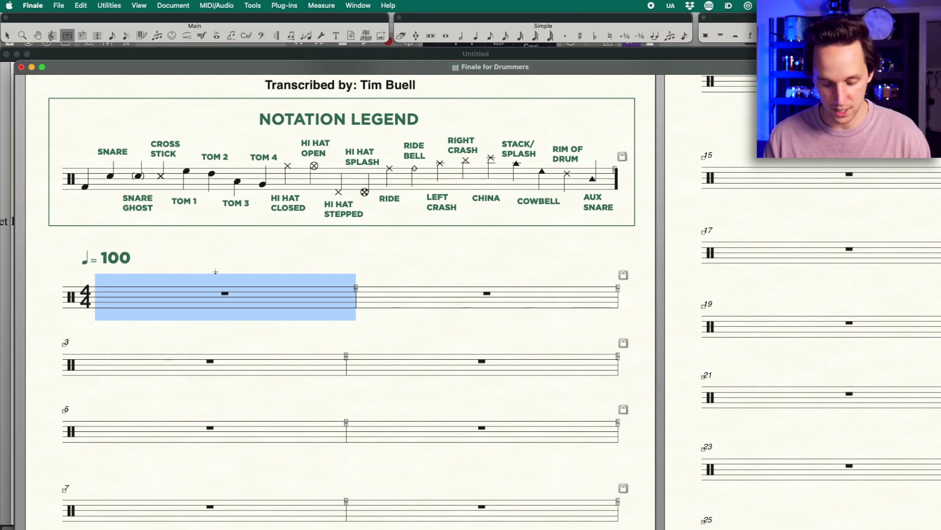
{"action": "key", "text": "super+v"}
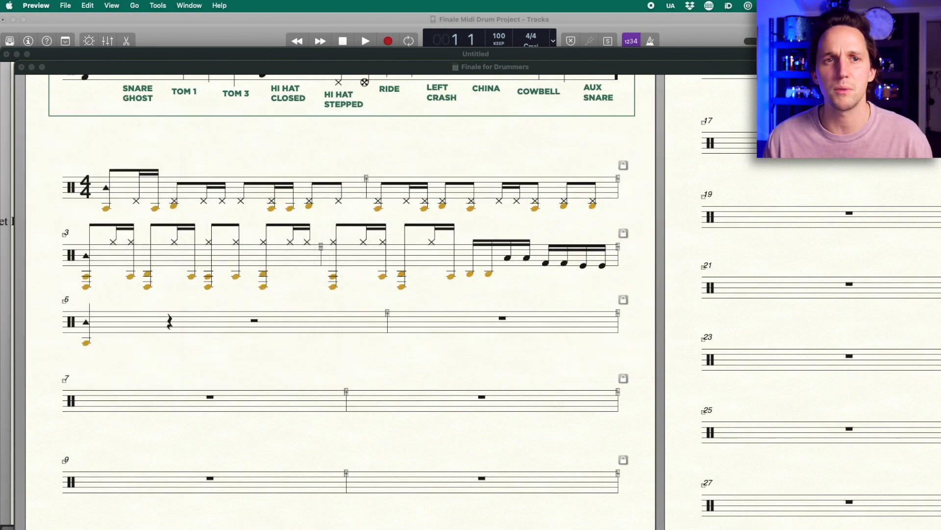
Select measure 1 of the pasted groove and open Transpose Percussion Notes for it.
{"action": "left_click", "coordinate": [247, 155]}
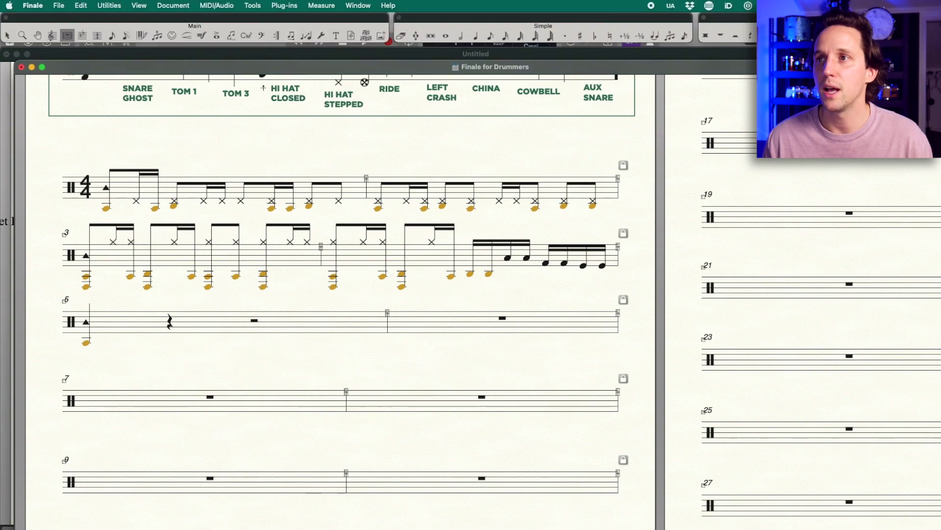
{"action": "left_click_drag", "start_coordinate": [220, 69], "coordinate": [208, 57]}
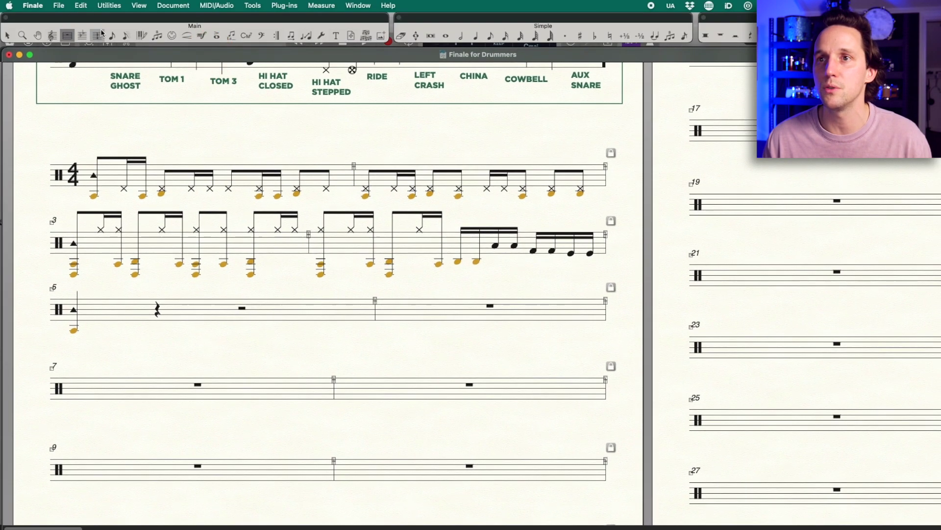
{"action": "left_click", "coordinate": [69, 35]}
{"action": "left_click", "coordinate": [203, 171]}
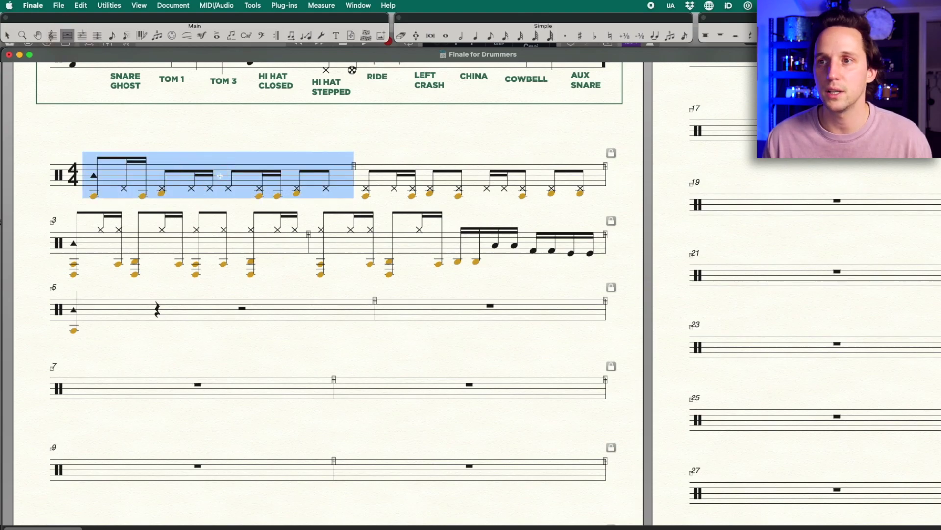
{"action": "left_click", "coordinate": [109, 5]}
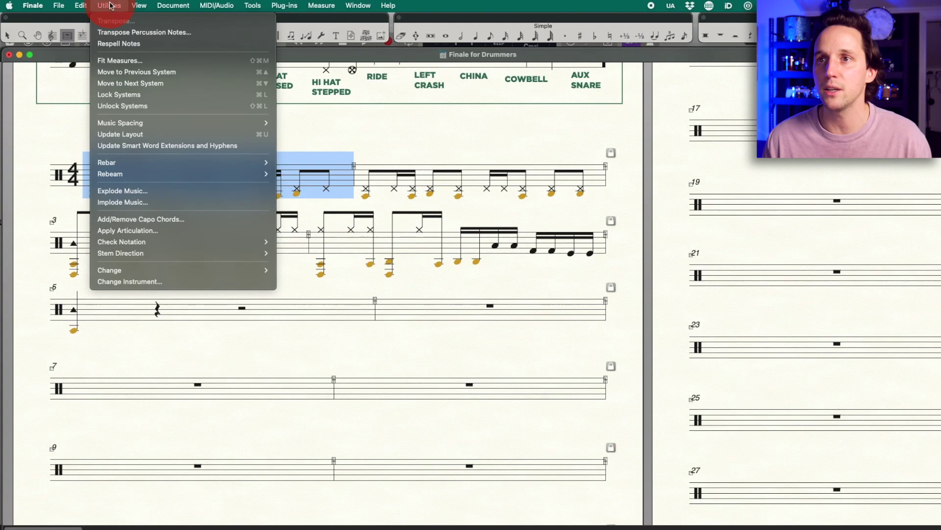
{"action": "left_click", "coordinate": [111, 34]}
{"action": "left_click", "coordinate": [475, 112]}
{"action": "left_click_drag", "start_coordinate": [475, 111], "coordinate": [464, 136]}
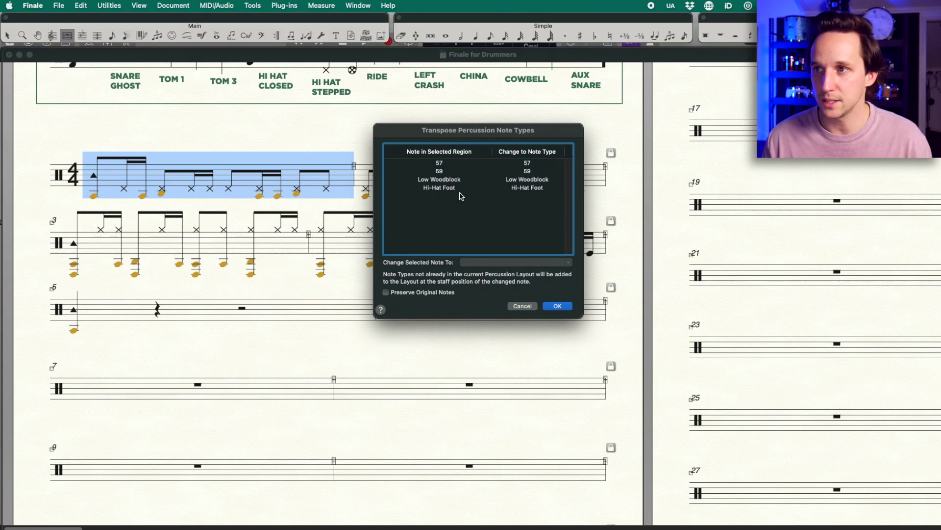
Set note 57 in the selected measure 1 to change to Kick Drum.
{"action": "left_click", "coordinate": [439, 163]}
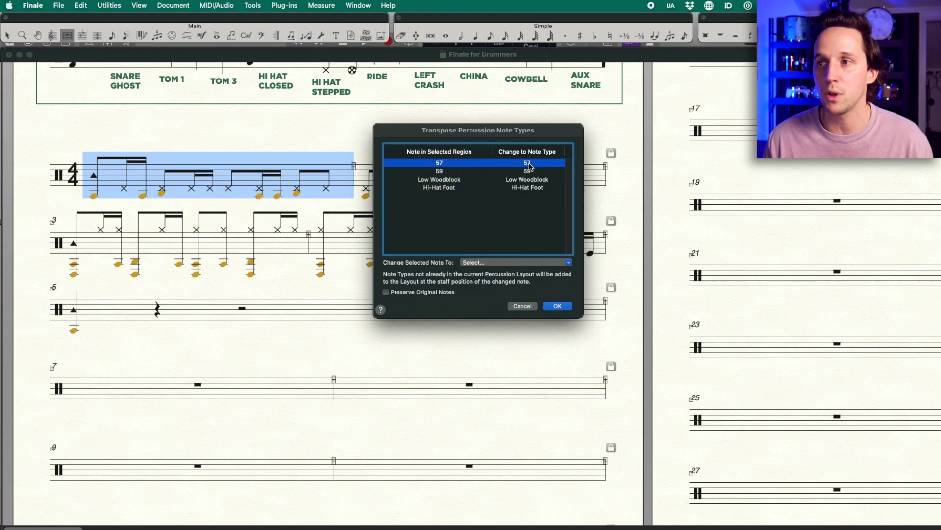
{"action": "left_click", "coordinate": [500, 218]}
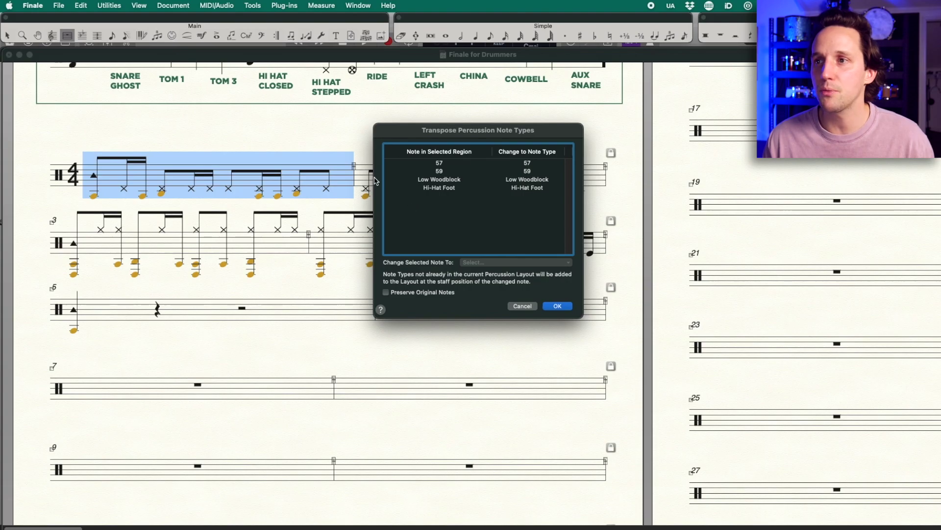
{"action": "left_click_drag", "start_coordinate": [399, 131], "coordinate": [381, 138]}
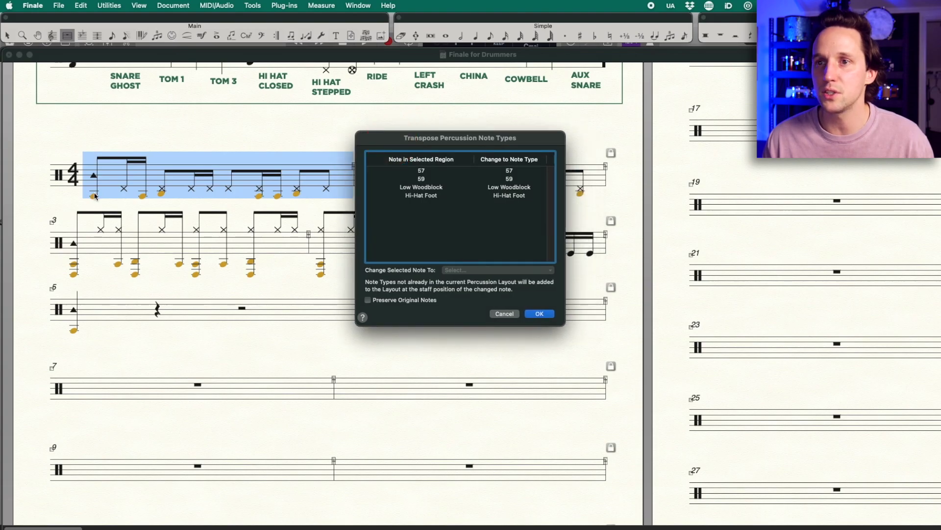
{"action": "left_click", "coordinate": [430, 171]}
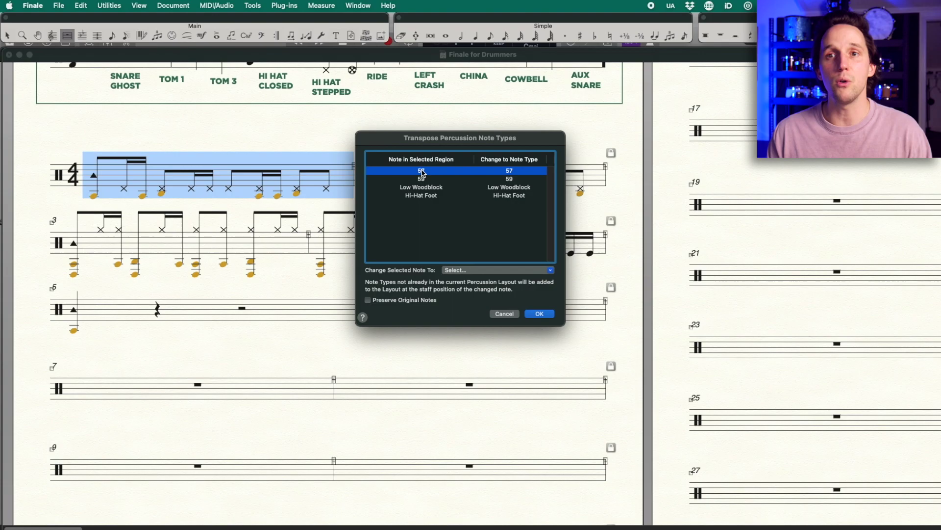
{"action": "key", "text": "shift"}
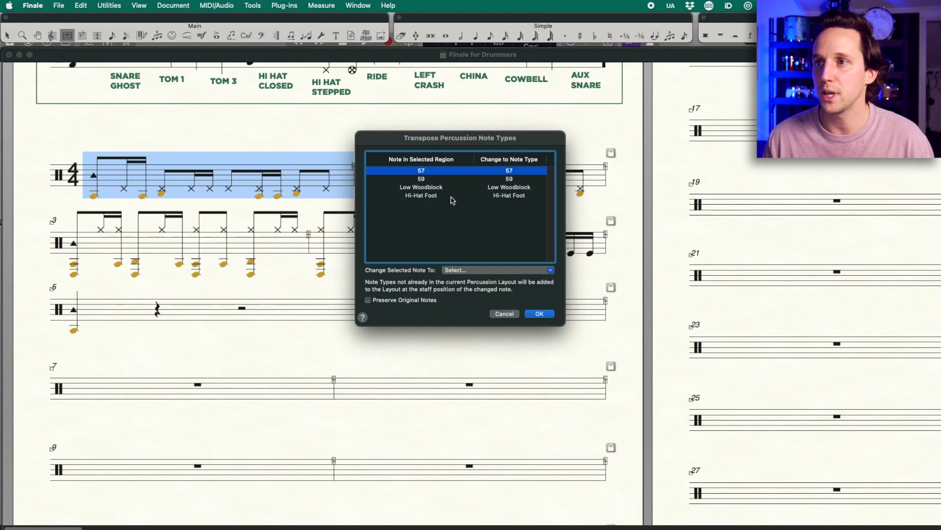
{"action": "left_click", "coordinate": [466, 271]}
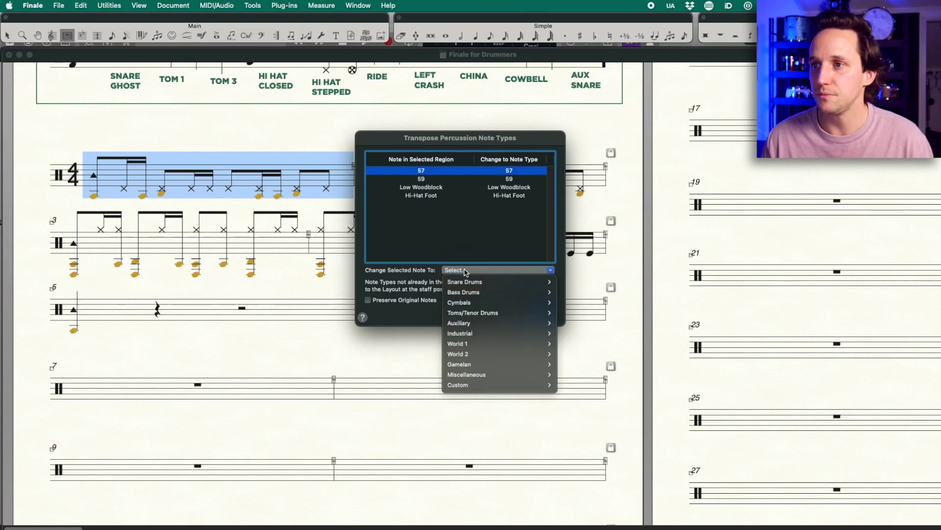
{"action": "mouse_move", "coordinate": [478, 296]}
{"action": "left_click", "coordinate": [573, 364]}
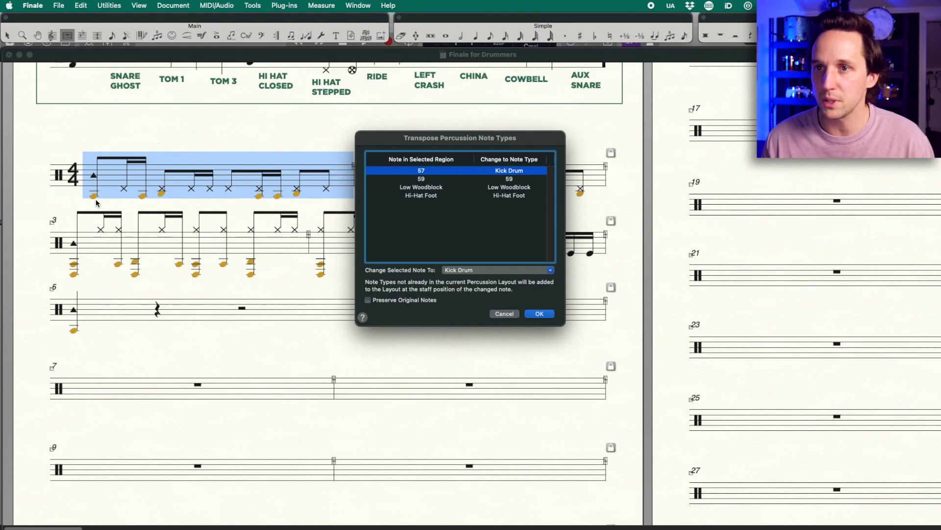
Set the Low Woodblock note in measure 1 to change to Crash Cymbal.
{"action": "left_click", "coordinate": [415, 188]}
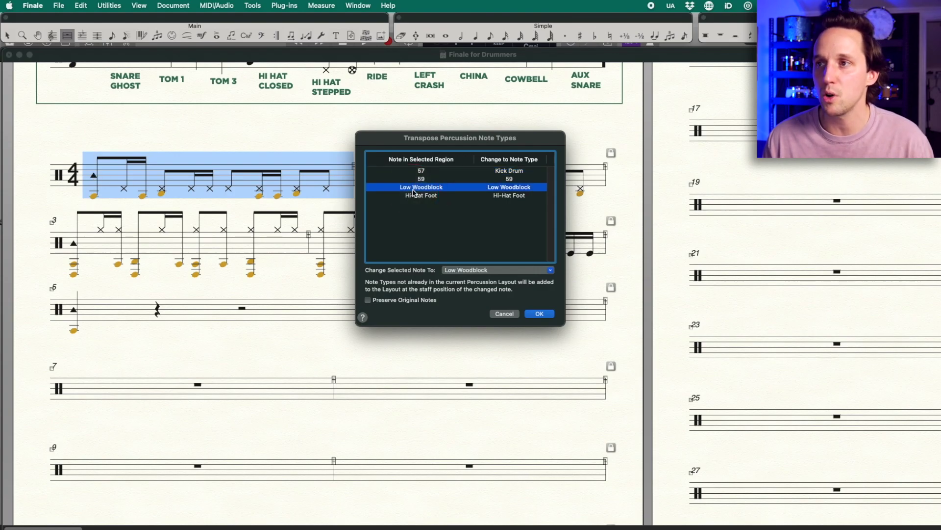
{"action": "left_click", "coordinate": [485, 270]}
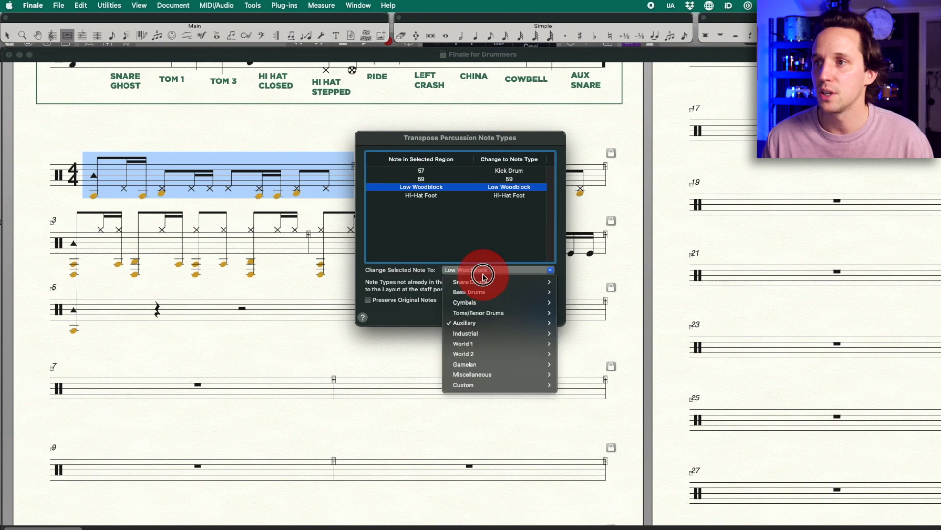
{"action": "mouse_move", "coordinate": [488, 302]}
{"action": "mouse_move", "coordinate": [593, 303]}
{"action": "left_click", "coordinate": [646, 302]}
{"action": "left_click", "coordinate": [427, 214]}
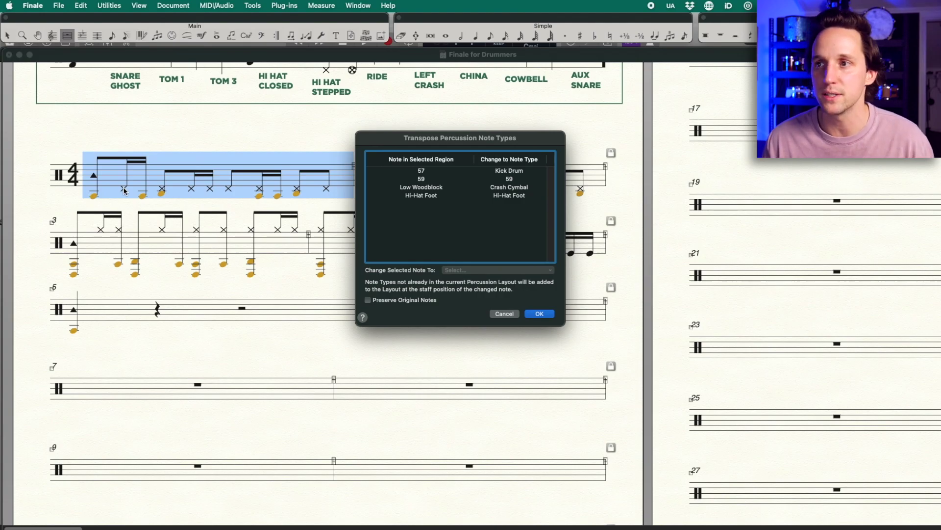
Set the Hi-Hat Foot note in measure 1 to change to Hi-Hat Closed.
{"action": "left_click", "coordinate": [434, 196]}
{"action": "left_click", "coordinate": [475, 276]}
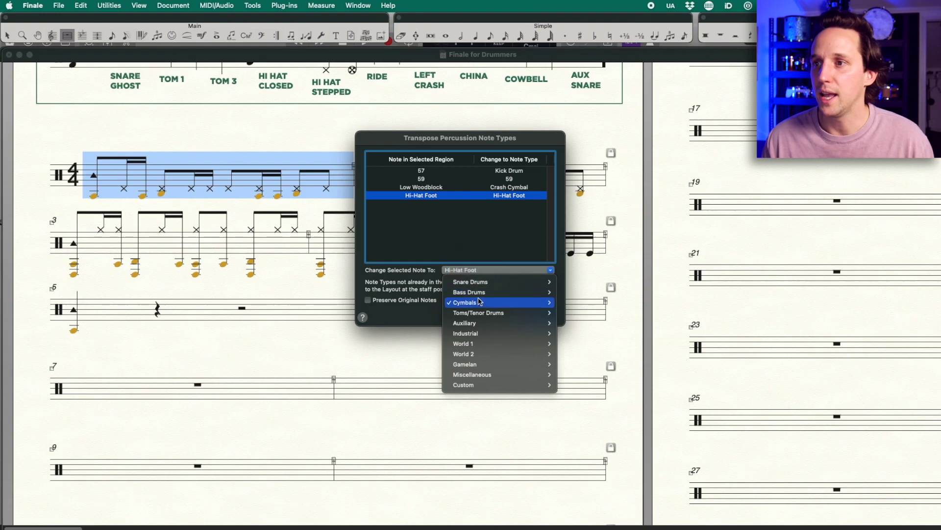
{"action": "mouse_move", "coordinate": [481, 302]}
{"action": "mouse_move", "coordinate": [584, 333]}
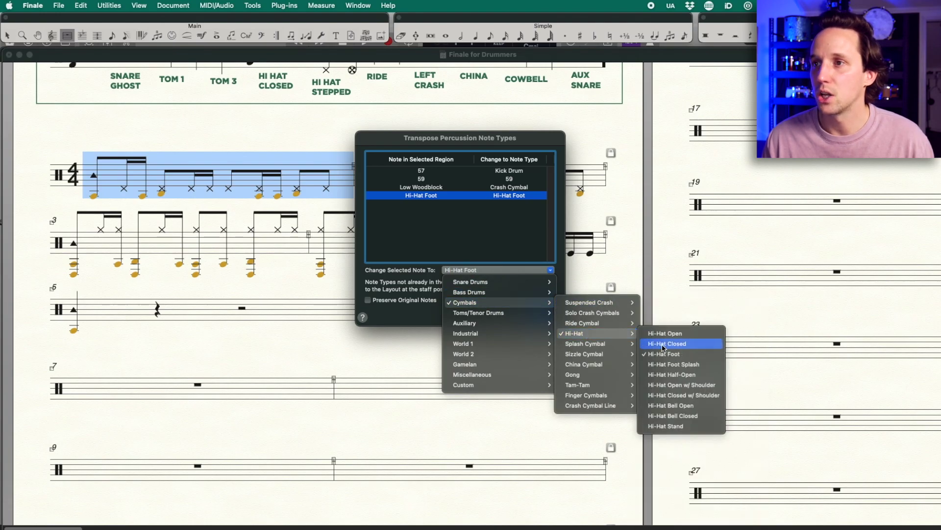
{"action": "left_click", "coordinate": [657, 344]}
Set note 59 to change to Snare Drum and apply the percussion transposition to measure 1.
{"action": "left_click", "coordinate": [434, 179]}
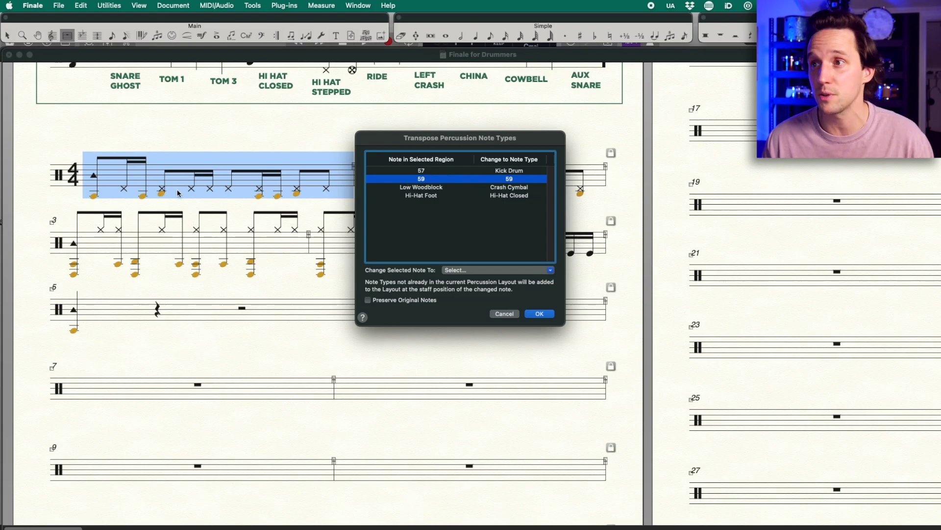
{"action": "left_click", "coordinate": [470, 270]}
{"action": "mouse_move", "coordinate": [478, 282]}
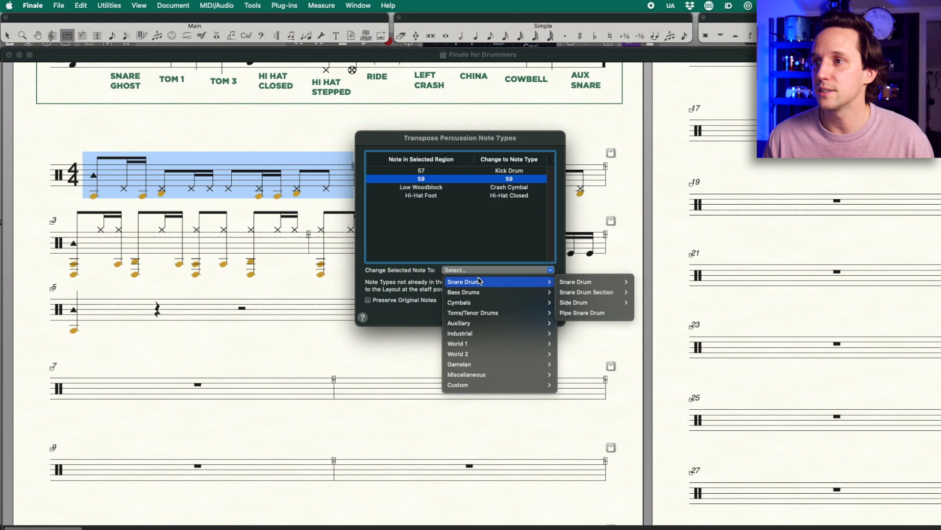
{"action": "mouse_move", "coordinate": [579, 282]}
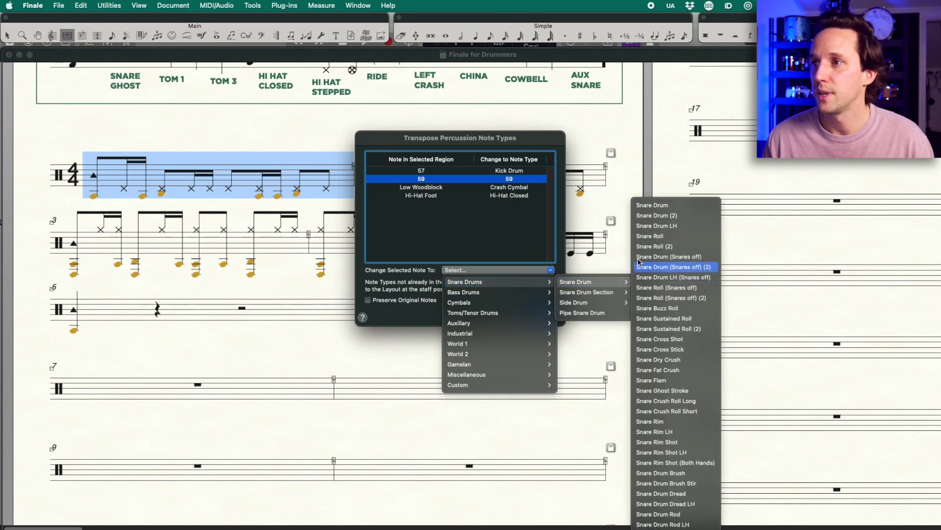
{"action": "left_click", "coordinate": [652, 205]}
{"action": "left_click", "coordinate": [541, 313]}
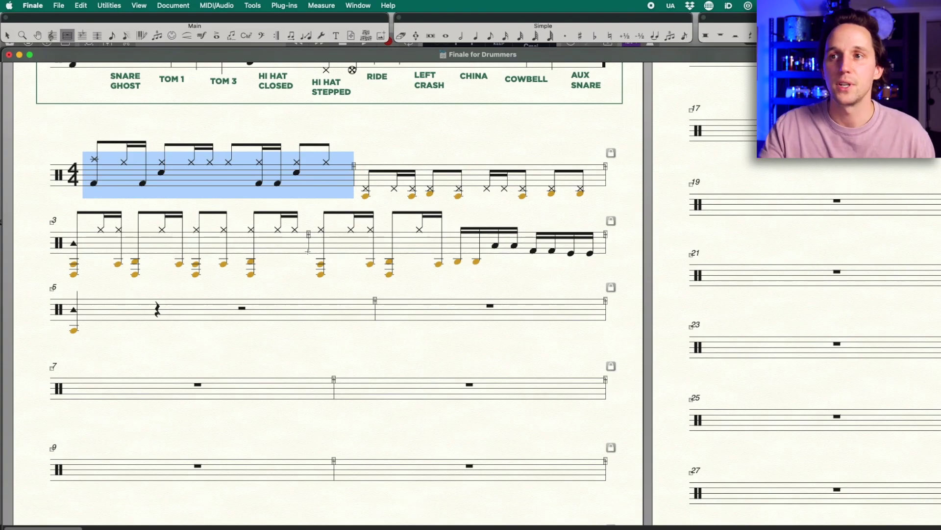
Undo the percussion note transposition in measure 1.
{"action": "key", "text": "super+z"}
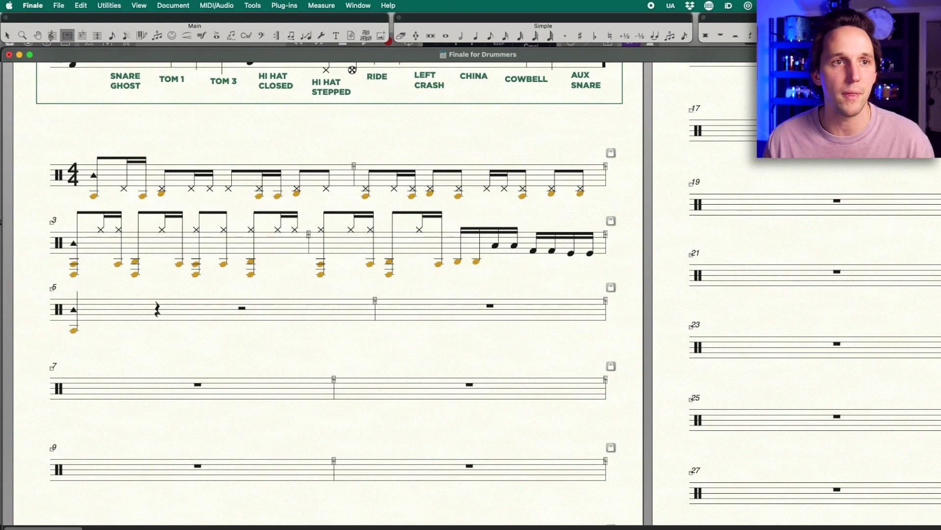
Switch to Preview to consult the Finale Drumset Conversion chart, and return to the Finale for Drummers score.
{"action": "key", "text": "super+Tab"}
{"action": "left_click_drag", "start_coordinate": [426, 185], "coordinate": [315, 101]}
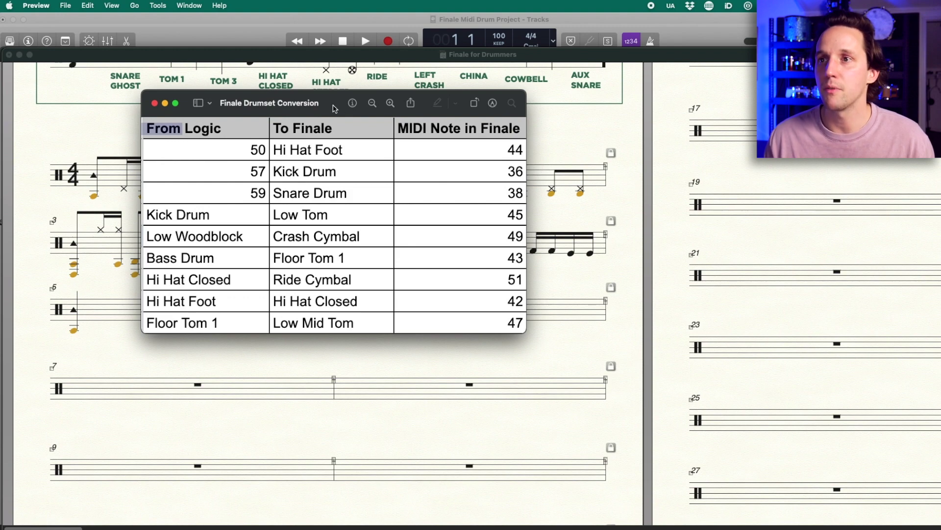
{"action": "left_click_drag", "start_coordinate": [350, 115], "coordinate": [584, 141]}
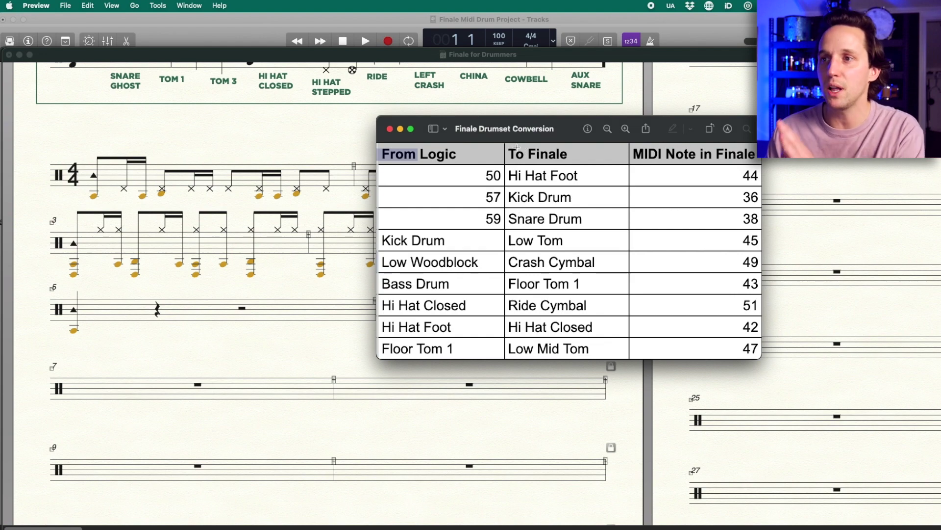
{"action": "left_click", "coordinate": [544, 141]}
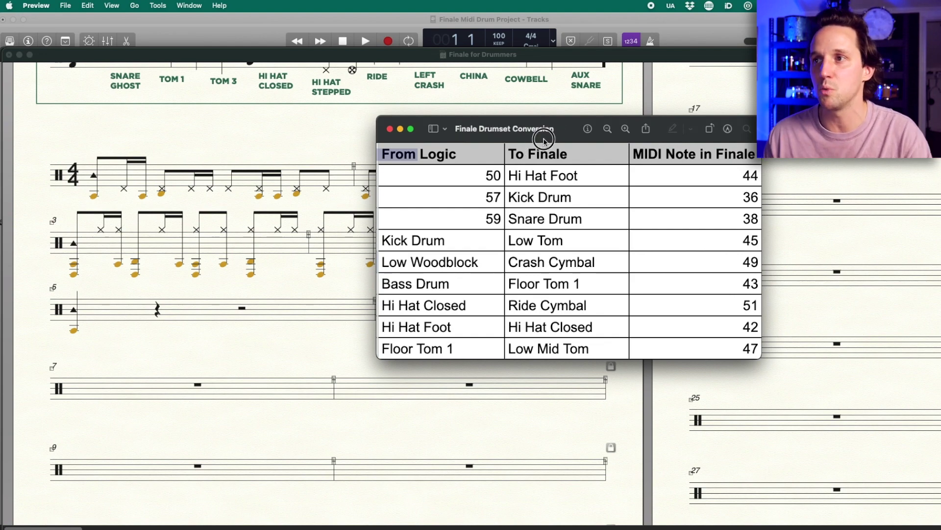
{"action": "left_click_drag", "start_coordinate": [544, 140], "coordinate": [0, 141]}
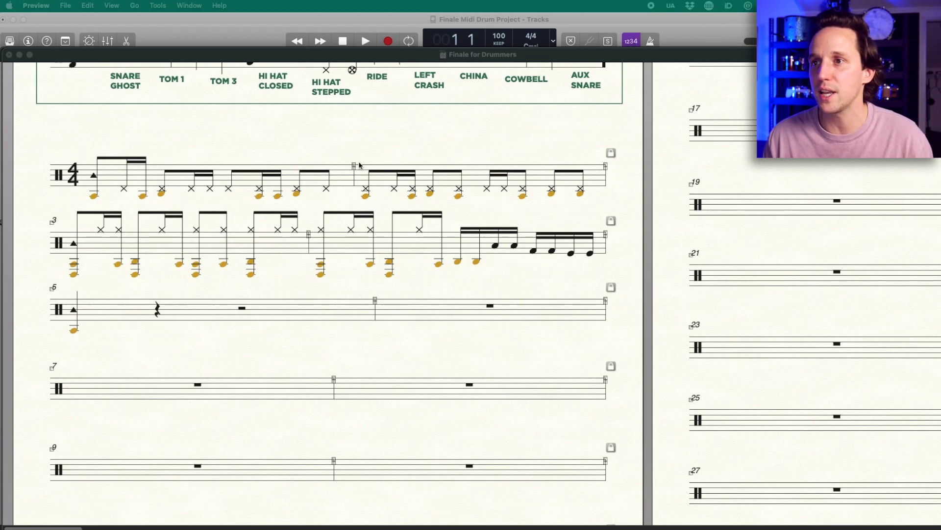
{"action": "left_click", "coordinate": [272, 153]}
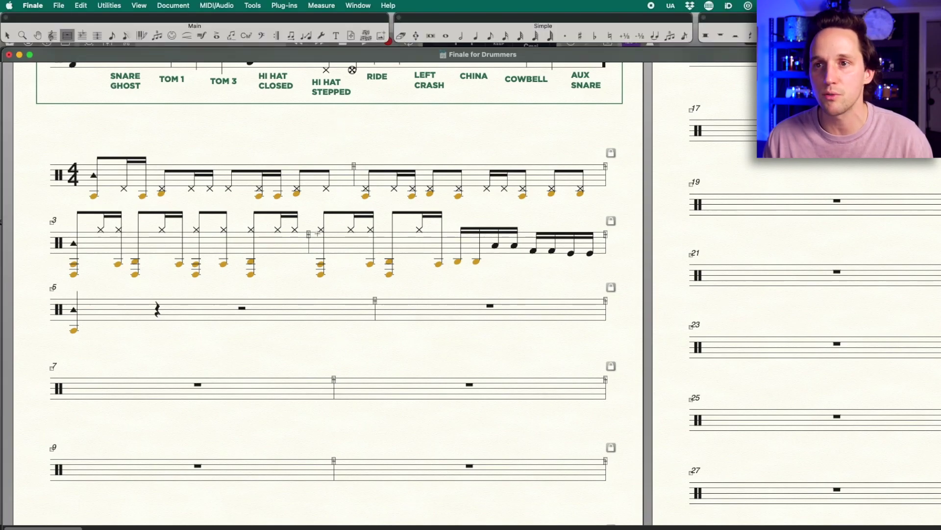
Open Transpose Percussion Notes for measure 3 and place Preview's Finale Drumset Conversion chart beside the dialog.
{"action": "left_click", "coordinate": [277, 243]}
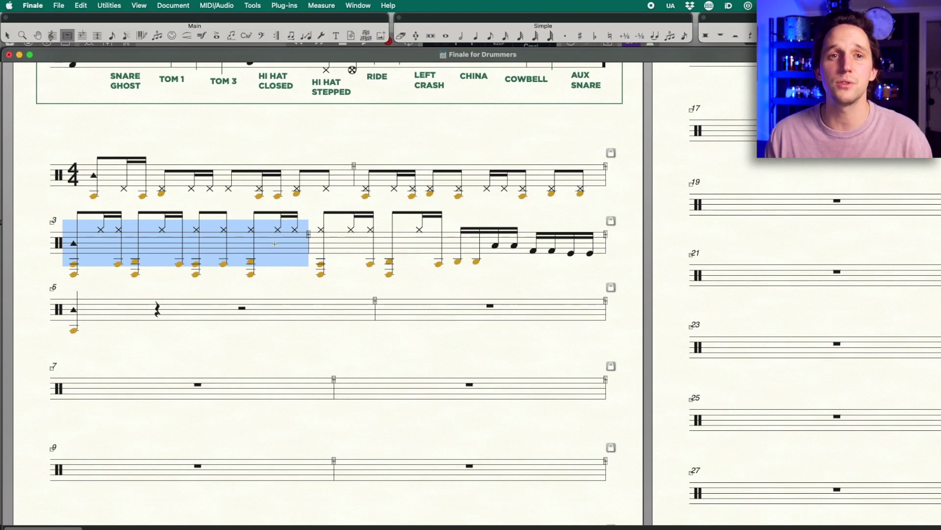
{"action": "left_click", "coordinate": [110, 6]}
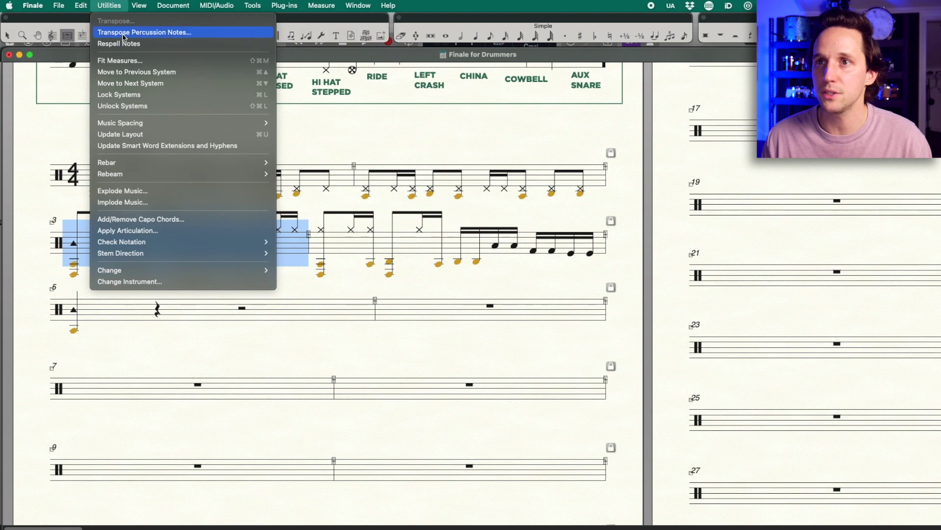
{"action": "left_click", "coordinate": [147, 31]}
{"action": "left_click_drag", "start_coordinate": [466, 106], "coordinate": [415, 110]}
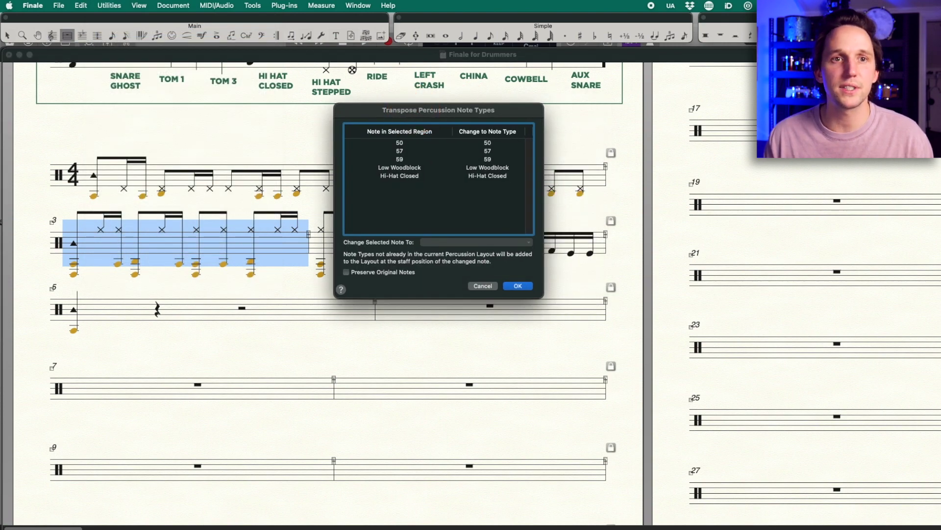
{"action": "key", "text": "super+Tab"}
{"action": "left_click_drag", "start_coordinate": [371, 76], "coordinate": [673, 91]}
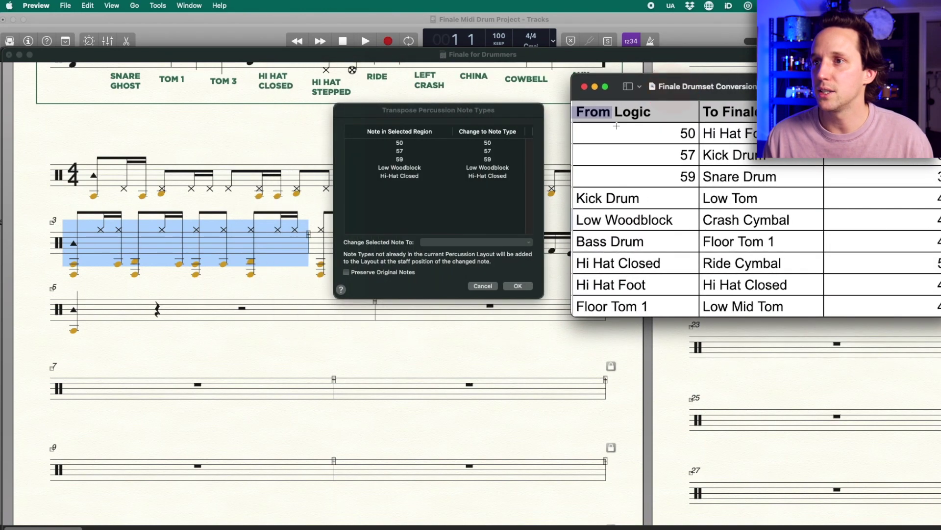
Compare measure 3's listed note types, including note 50, with the score and conversion chart, and cancel the transposition.
{"action": "left_click", "coordinate": [415, 178]}
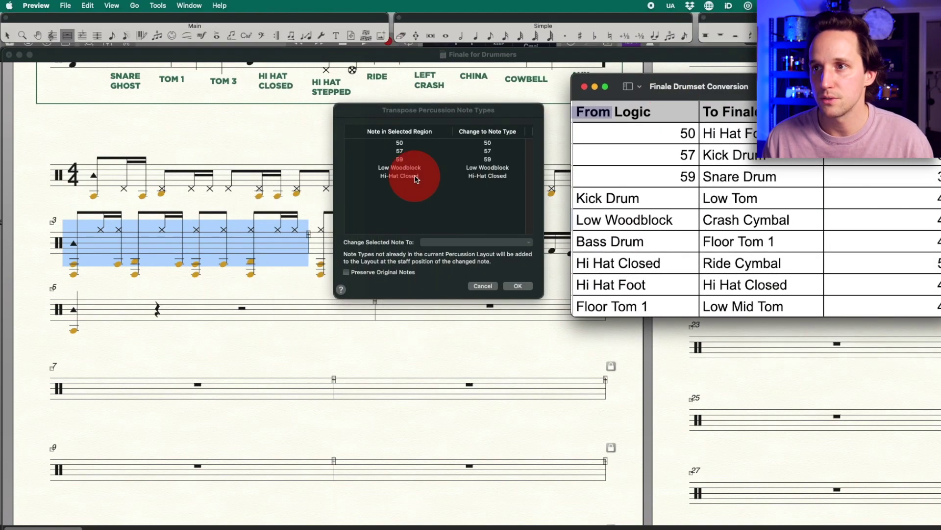
{"action": "left_click", "coordinate": [415, 178]}
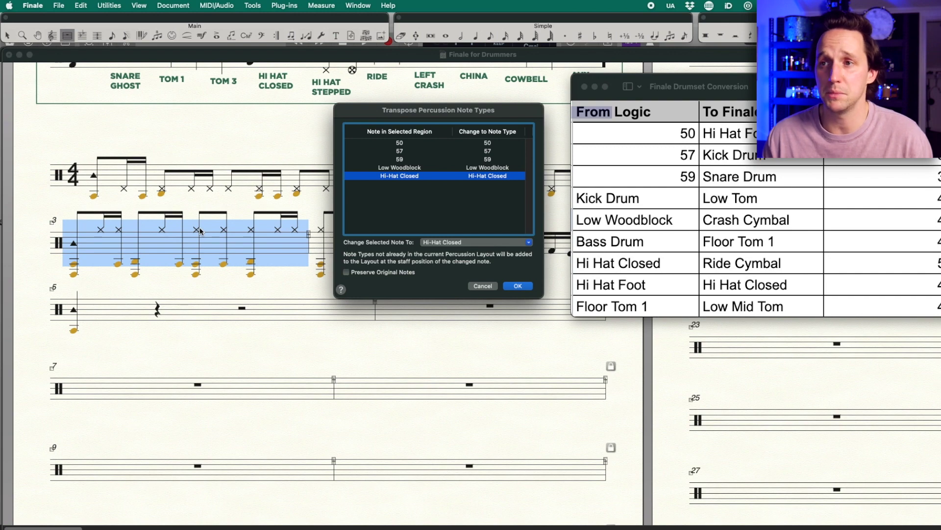
{"action": "left_click", "coordinate": [414, 168]}
{"action": "left_click", "coordinate": [414, 160]}
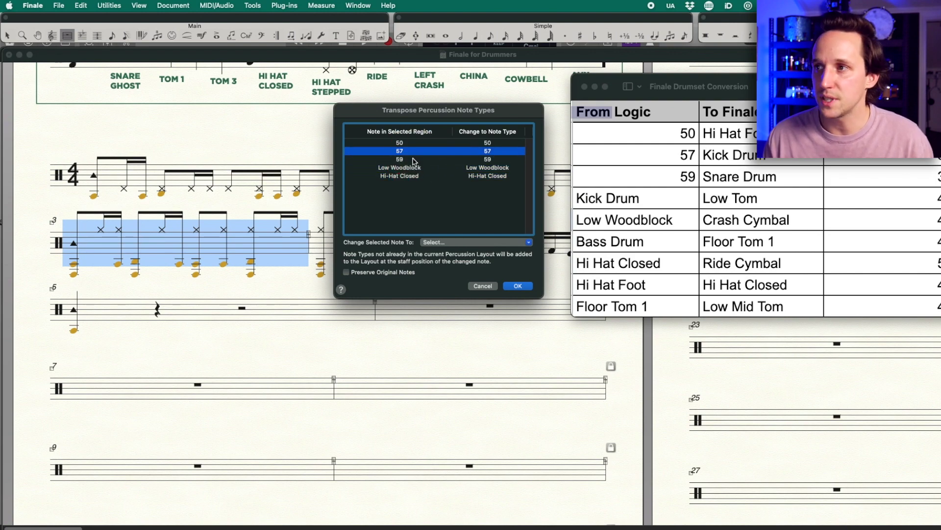
{"action": "left_click", "coordinate": [414, 144]}
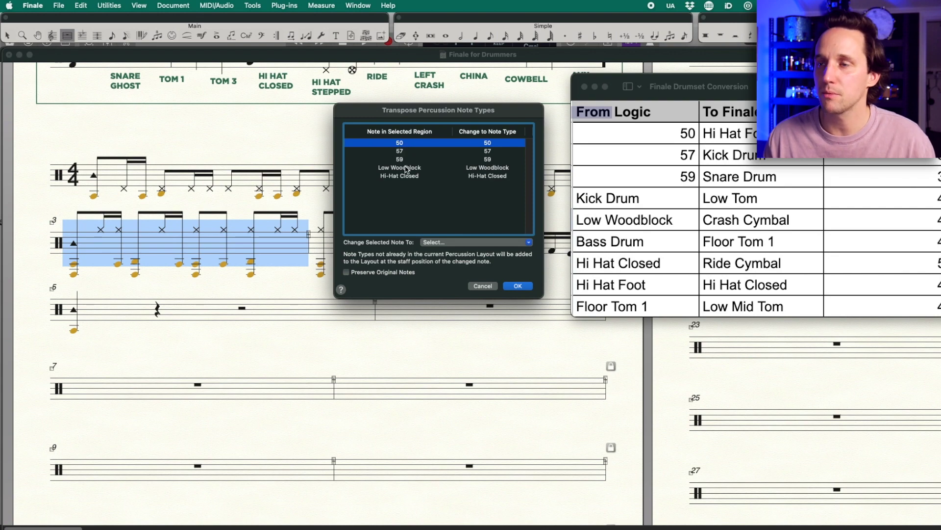
{"action": "left_click", "coordinate": [399, 144]}
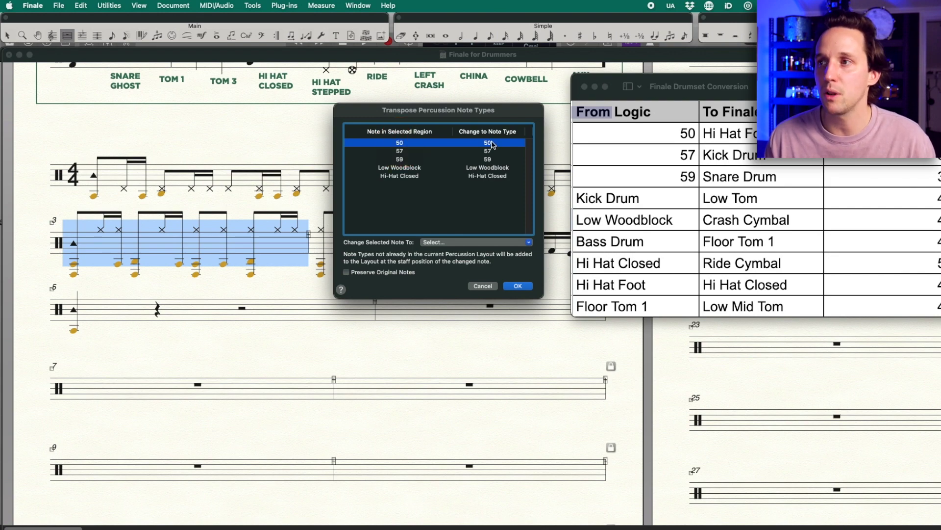
{"action": "left_click", "coordinate": [397, 143]}
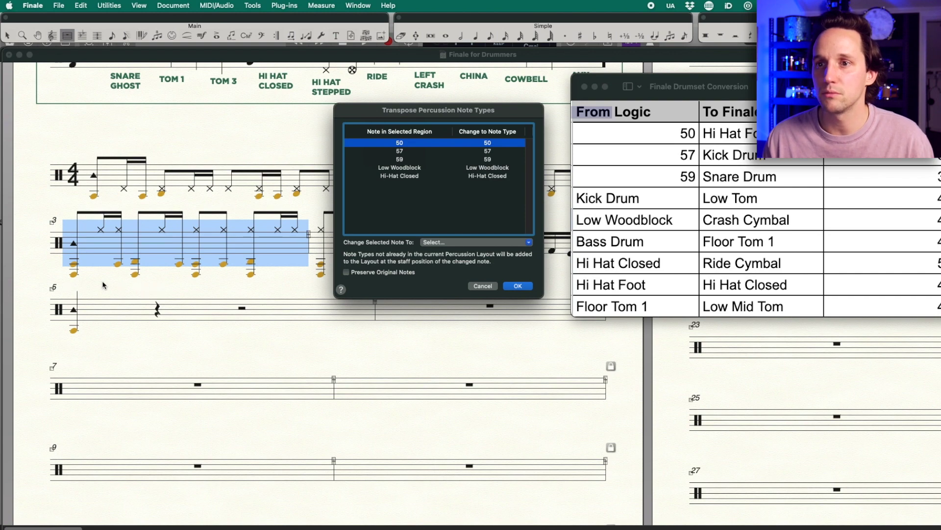
{"action": "left_click", "coordinate": [78, 280]}
{"action": "left_click", "coordinate": [132, 278]}
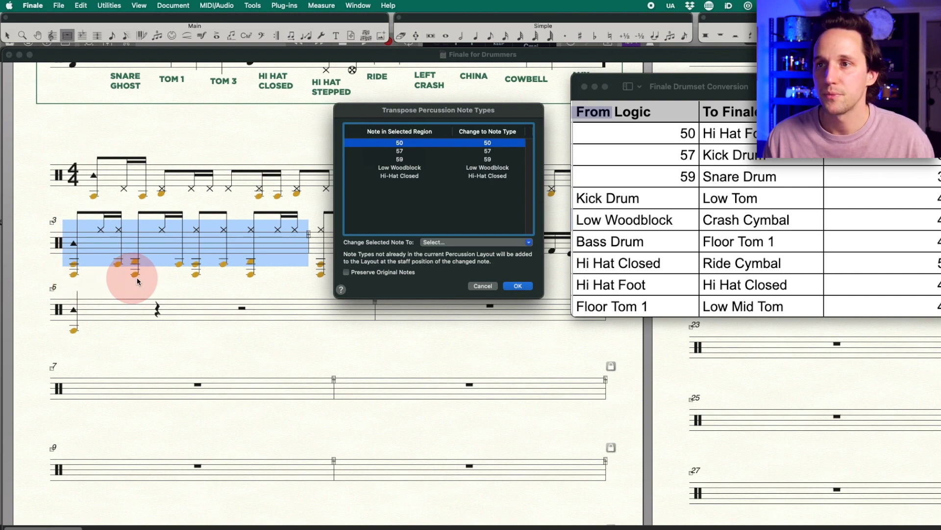
{"action": "left_click", "coordinate": [142, 282]}
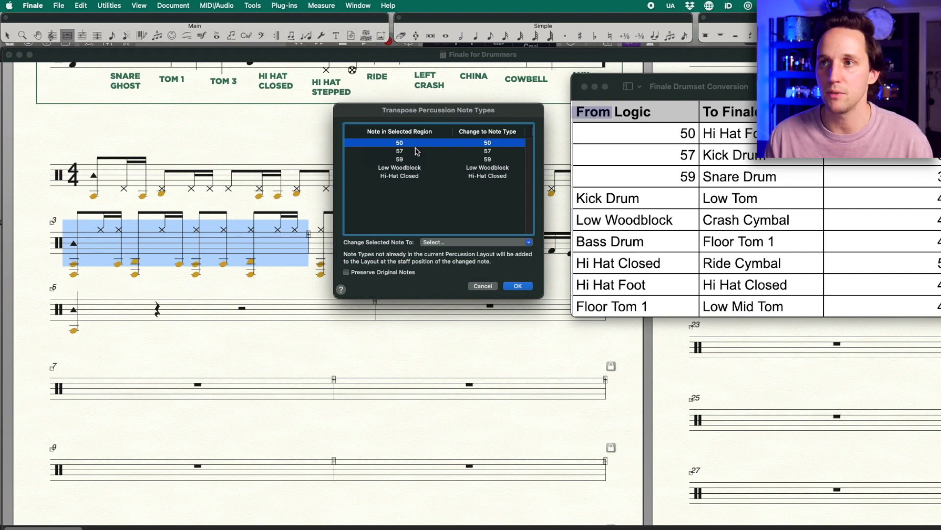
{"action": "left_click", "coordinate": [483, 288]}
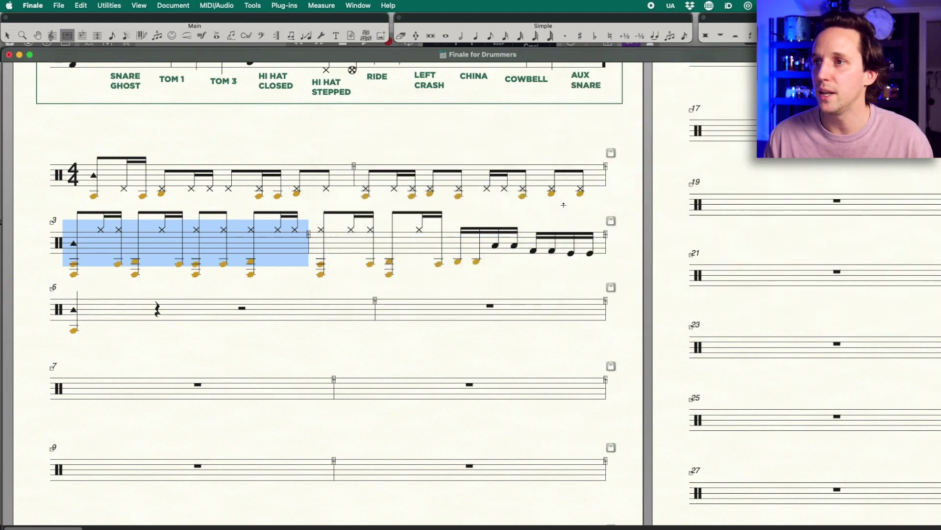
Select measure 4 with the tom fill, open Transpose Percussion Notes for it, and move the dialog clear of the fill.
{"action": "left_click", "coordinate": [493, 283]}
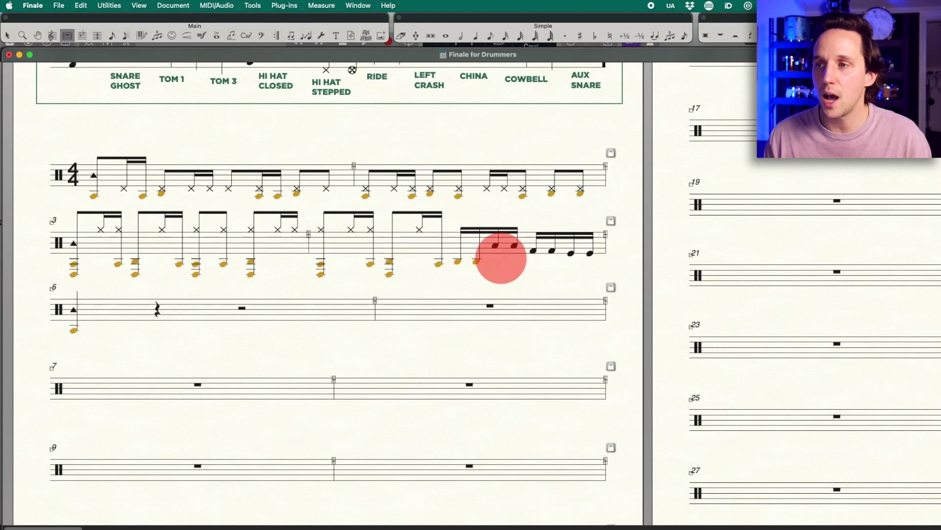
{"action": "left_click_drag", "start_coordinate": [511, 236], "coordinate": [628, 265]}
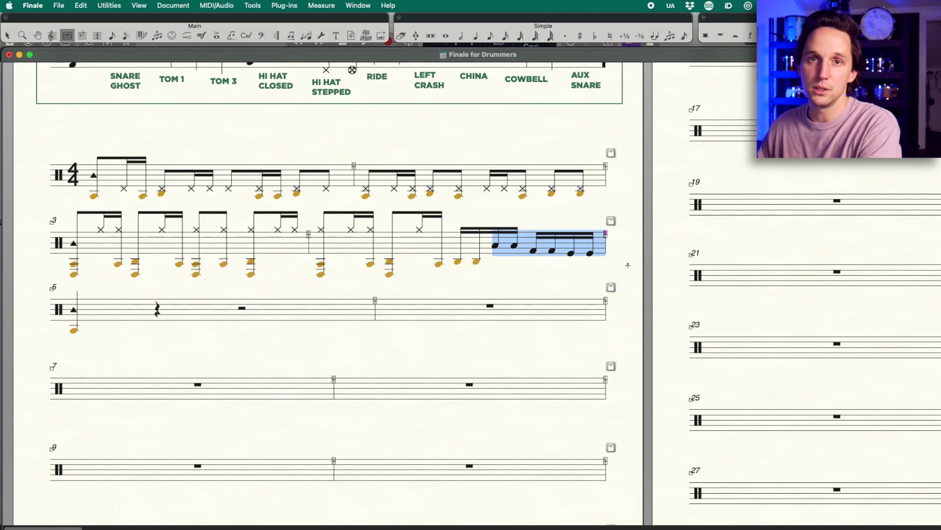
{"action": "left_click", "coordinate": [508, 276]}
{"action": "left_click", "coordinate": [456, 251]}
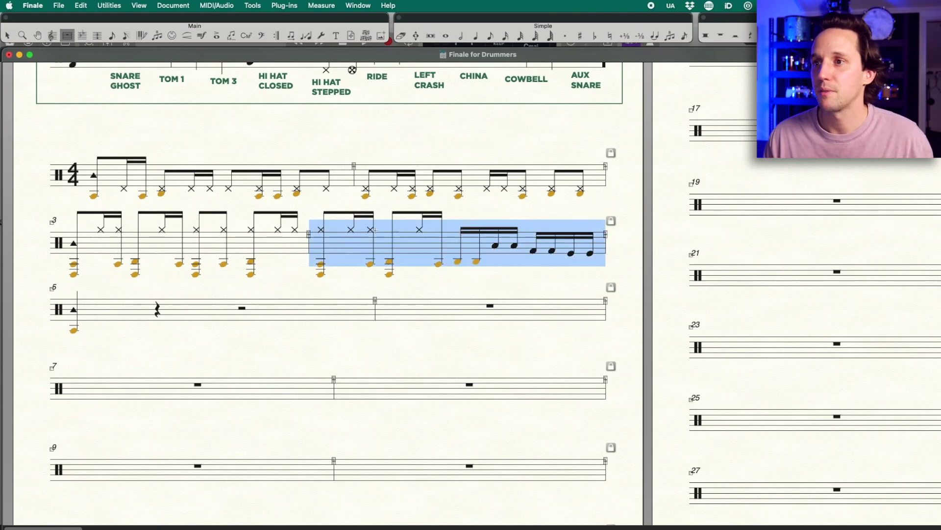
{"action": "left_click", "coordinate": [116, 5]}
{"action": "left_click", "coordinate": [123, 32]}
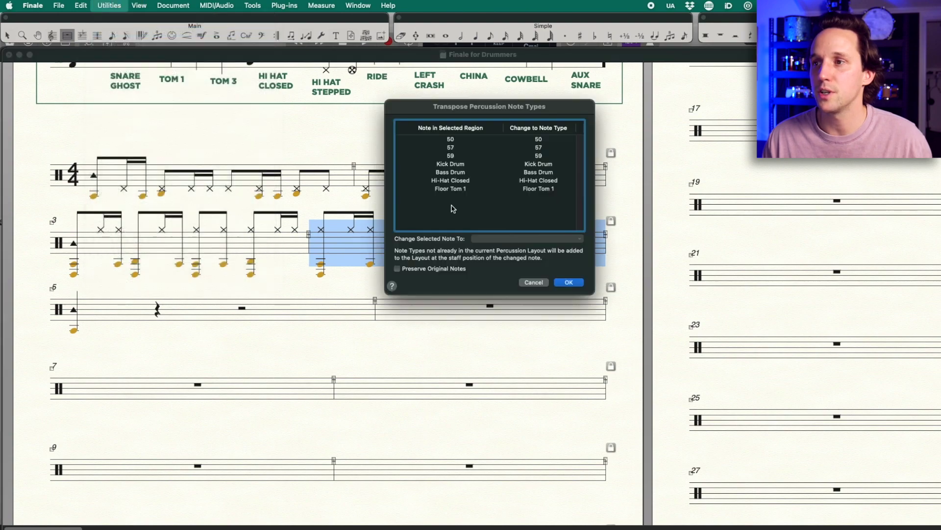
{"action": "left_click_drag", "start_coordinate": [505, 107], "coordinate": [274, 136]}
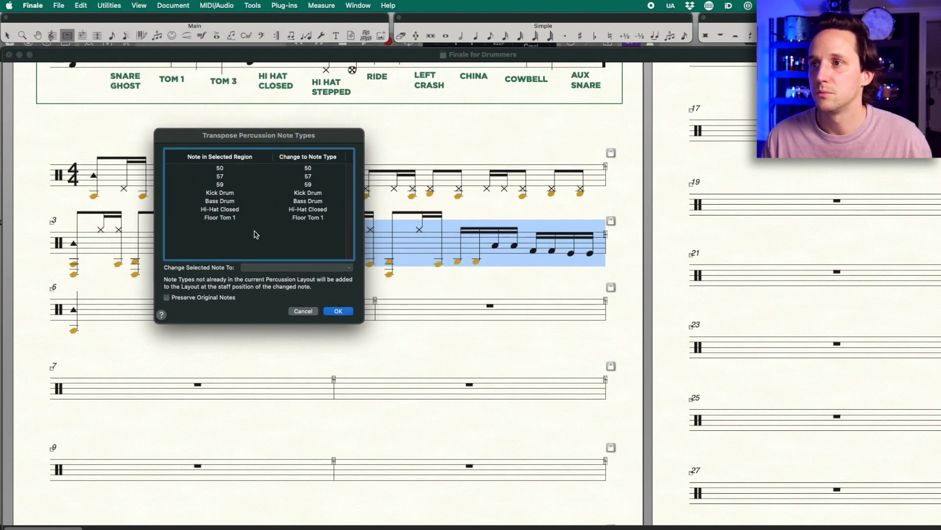
Compare measure 4's Floor Tom 1, Kick Drum and Bass Drum note types with Preview's Finale Drumset Conversion chart.
{"action": "left_click", "coordinate": [237, 218]}
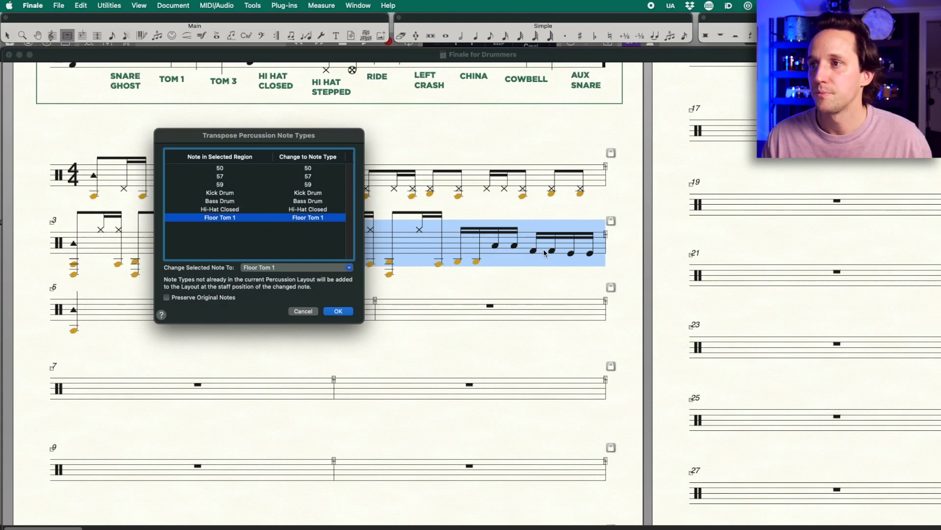
{"action": "left_click", "coordinate": [211, 193]}
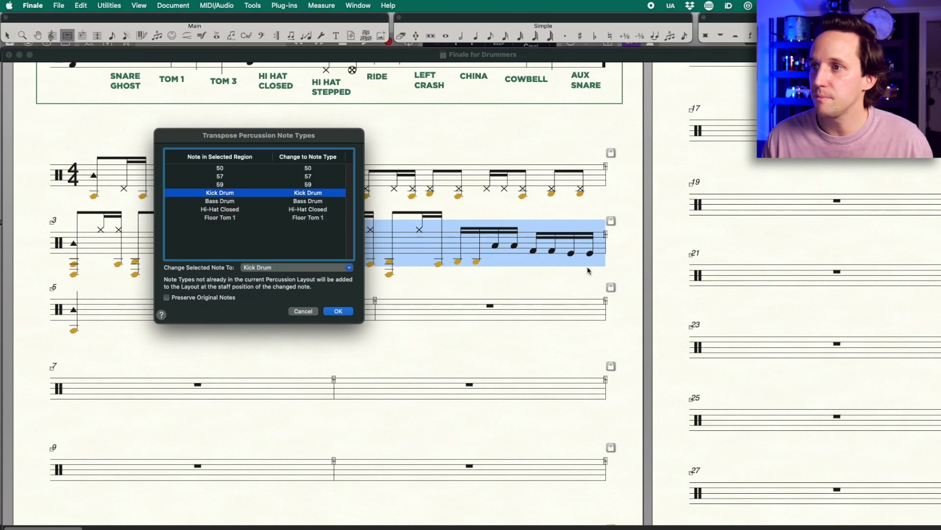
{"action": "left_click", "coordinate": [238, 201]}
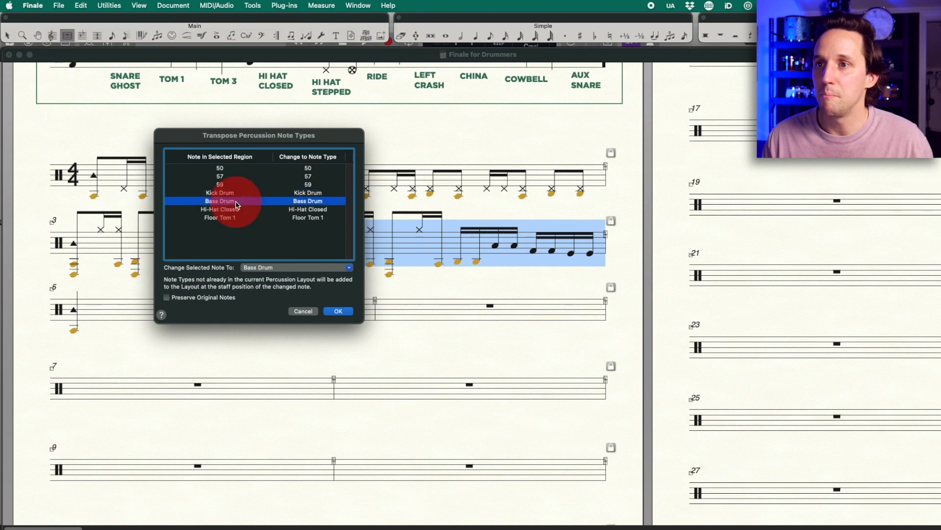
{"action": "key", "text": "super+Tab"}
{"action": "left_click_drag", "start_coordinate": [735, 100], "coordinate": [540, 119]}
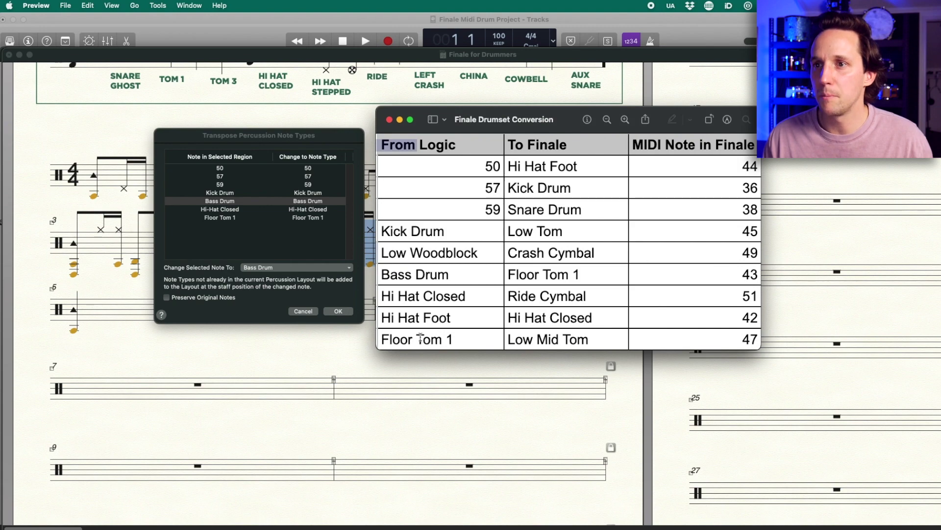
{"action": "left_click_drag", "start_coordinate": [382, 274], "coordinate": [449, 274]}
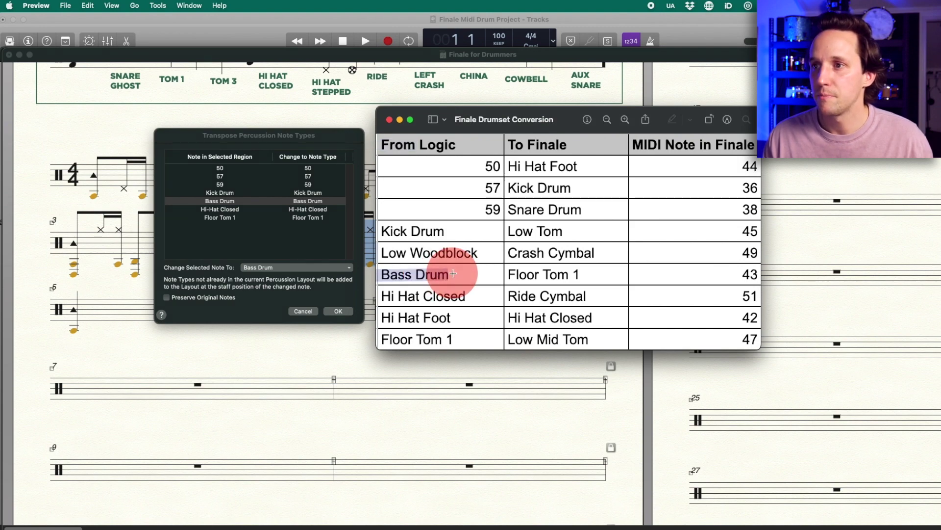
{"action": "left_click_drag", "start_coordinate": [506, 274], "coordinate": [591, 273]}
{"action": "left_click", "coordinate": [532, 289]}
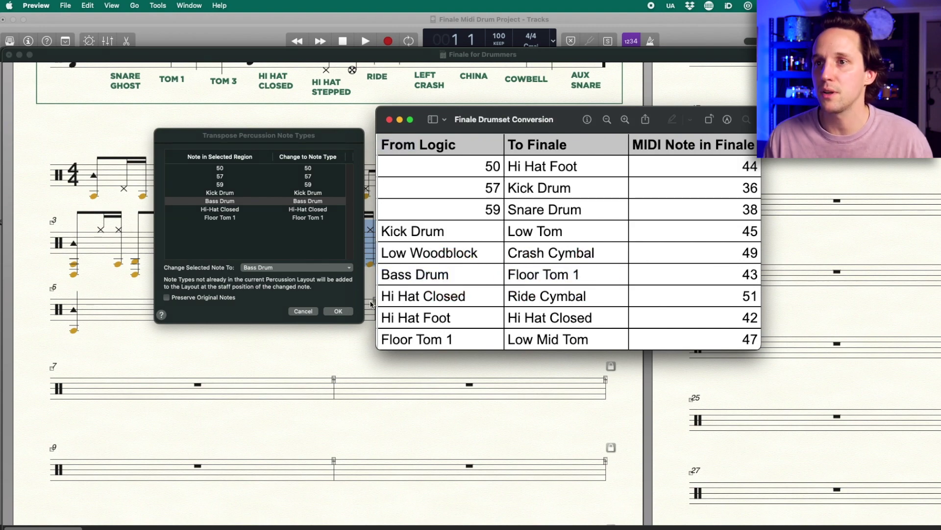
{"action": "left_click", "coordinate": [233, 218]}
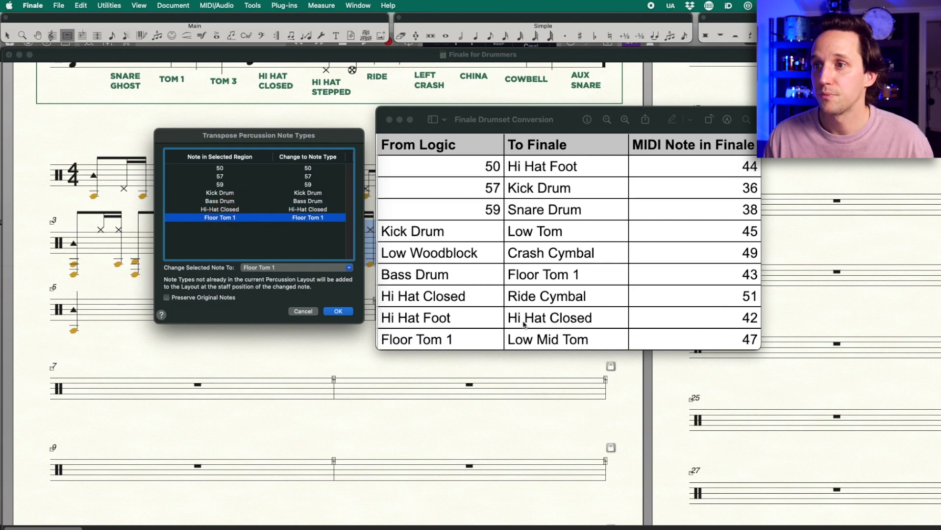
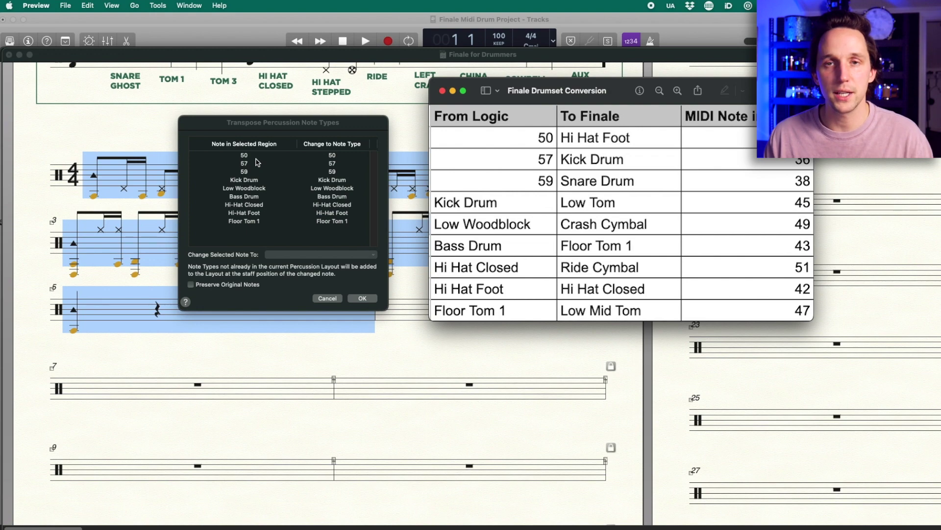
With the whole groove selected for percussion transposition, change note 50 to Hi-Hat Foot.
{"action": "left_click", "coordinate": [249, 158]}
{"action": "left_click", "coordinate": [249, 157]}
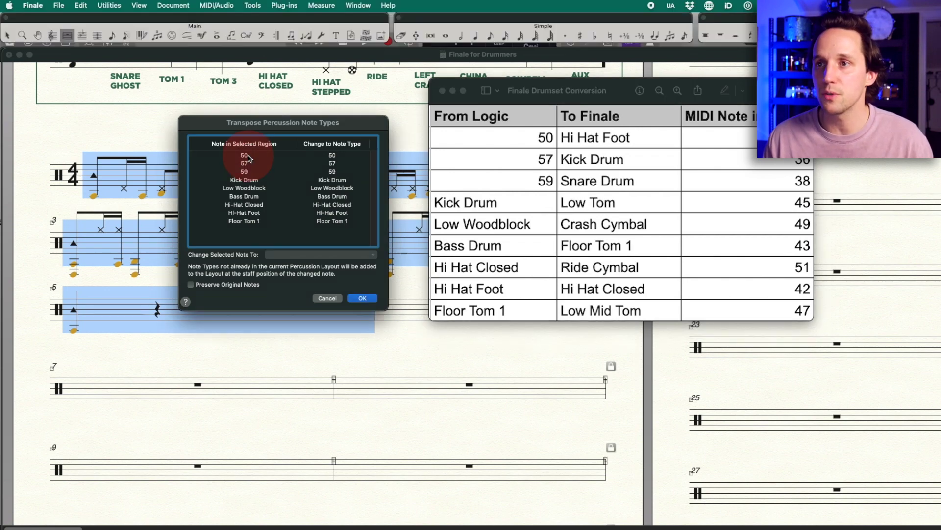
{"action": "left_click", "coordinate": [319, 255]}
{"action": "mouse_move", "coordinate": [335, 289]}
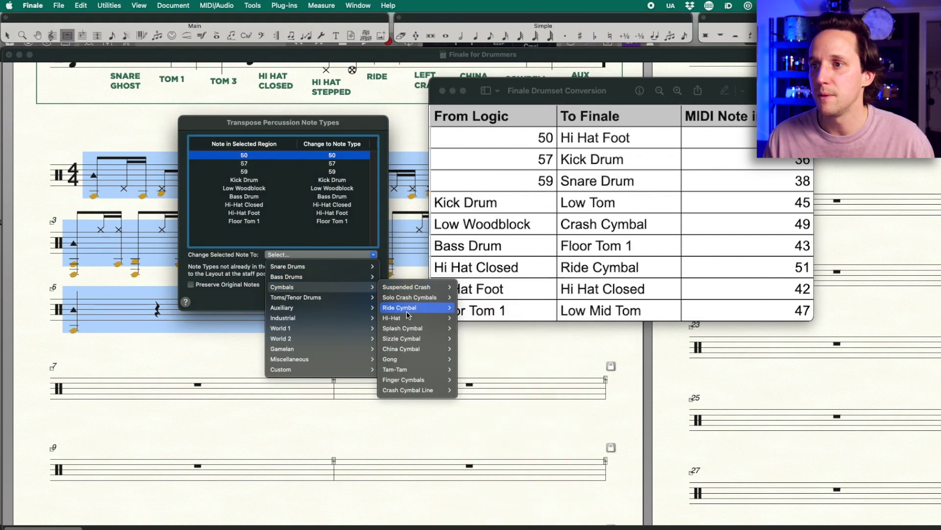
{"action": "mouse_move", "coordinate": [410, 318]}
{"action": "left_click", "coordinate": [497, 342]}
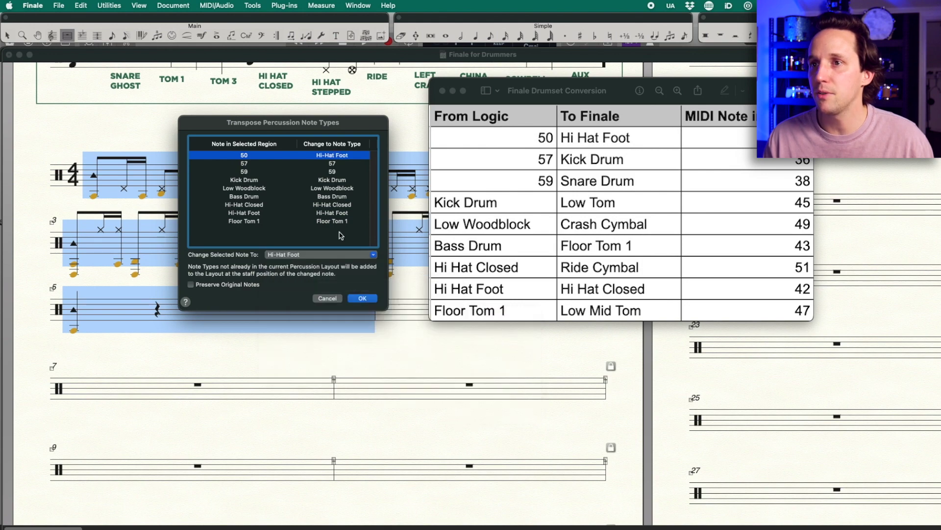
Change note 57 to the Kick Drum note type.
{"action": "left_click", "coordinate": [266, 163]}
{"action": "left_click", "coordinate": [358, 254]}
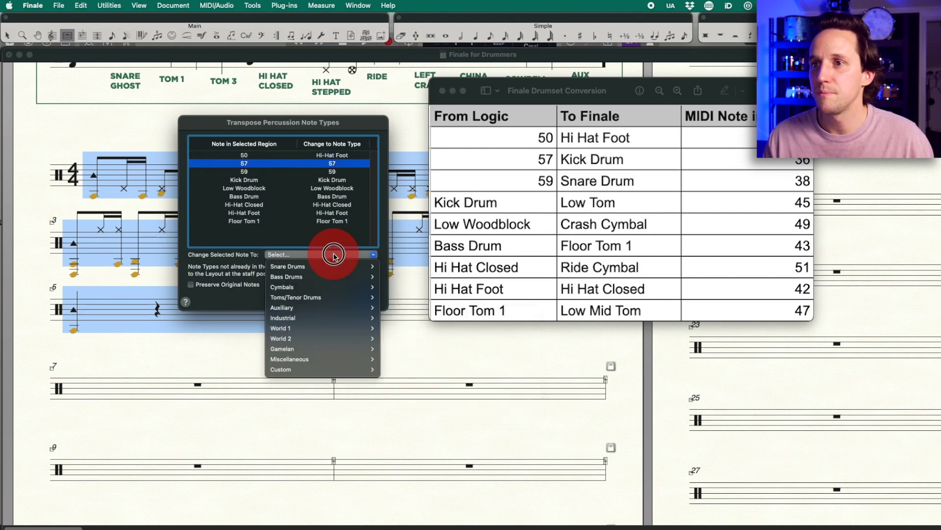
{"action": "mouse_move", "coordinate": [336, 276]}
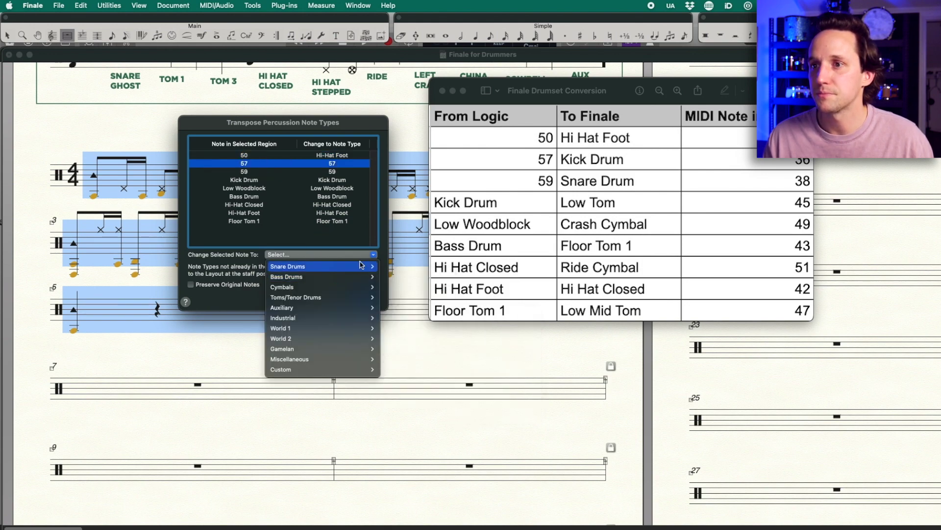
{"action": "left_click", "coordinate": [402, 349]}
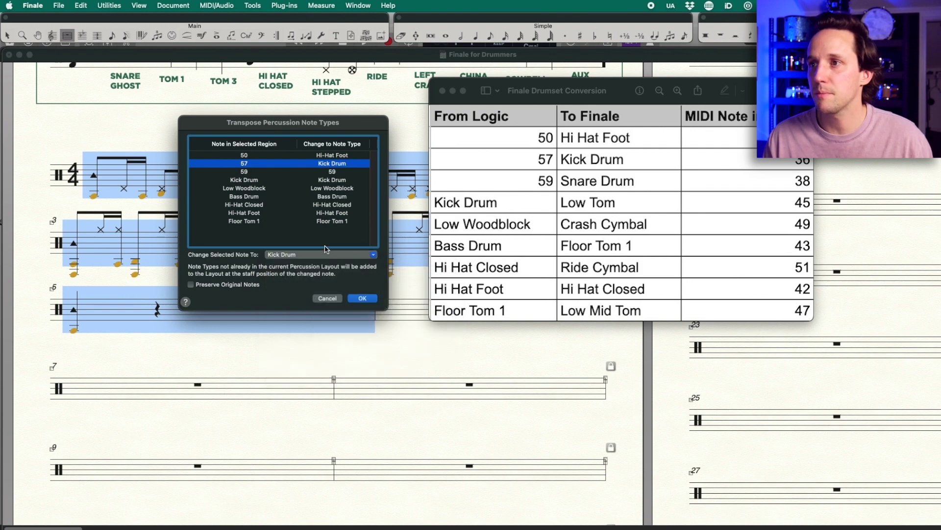
Change note 59 to the standard Snare Drum note type.
{"action": "left_click", "coordinate": [245, 172]}
{"action": "left_click", "coordinate": [298, 254]}
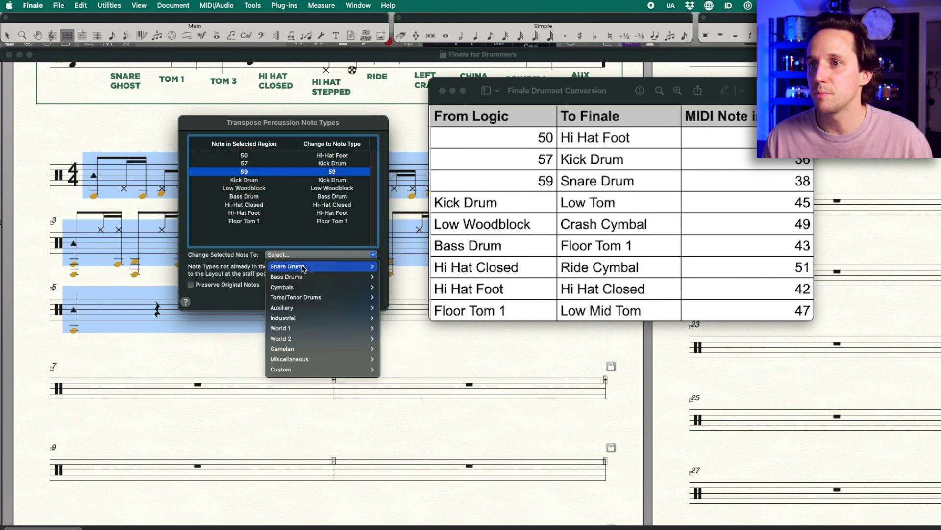
{"action": "mouse_move", "coordinate": [294, 266]}
{"action": "mouse_move", "coordinate": [407, 266]}
{"action": "left_click", "coordinate": [464, 269]}
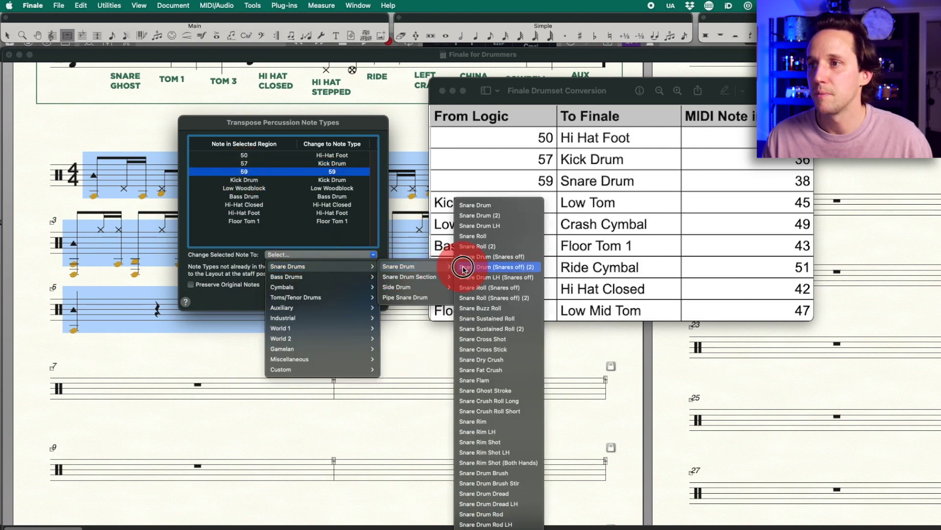
{"action": "left_click", "coordinate": [471, 205]}
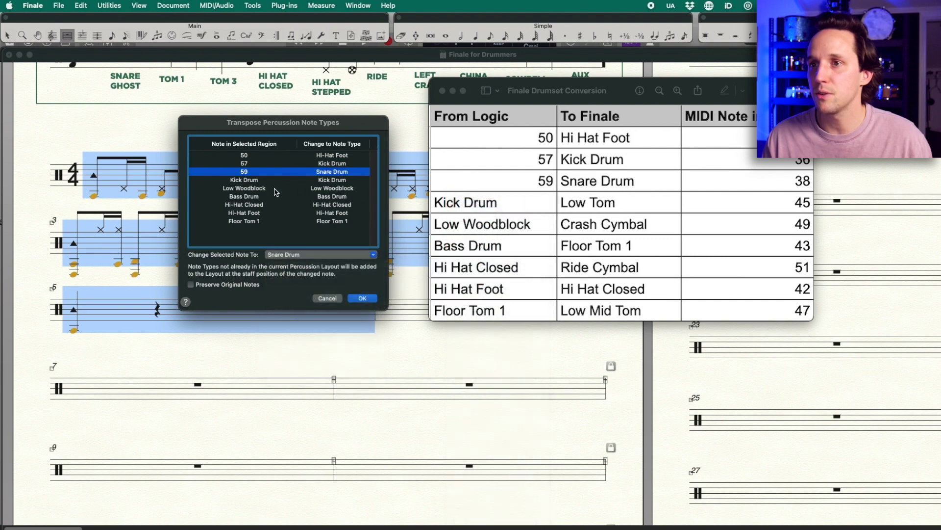
Change the region's original Kick Drum notes to the Low Tom note type.
{"action": "left_click", "coordinate": [245, 180]}
{"action": "left_click", "coordinate": [330, 255]}
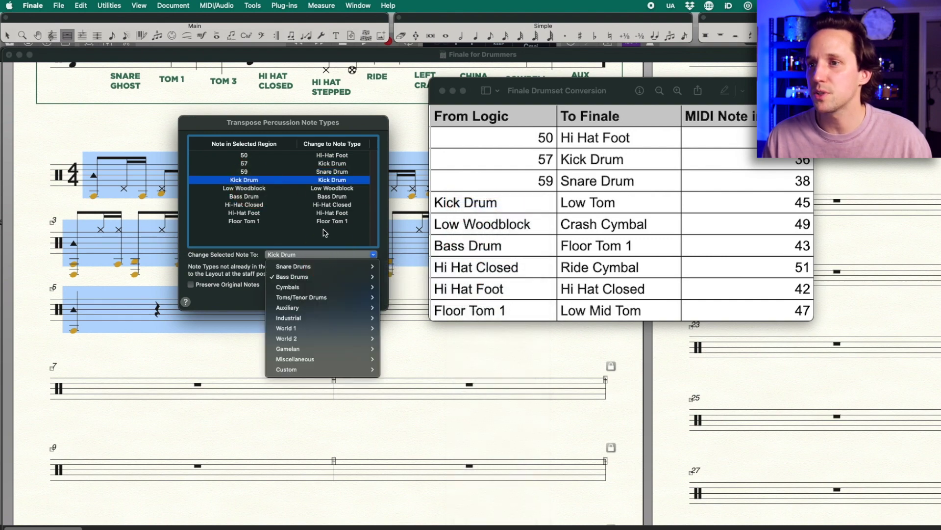
{"action": "mouse_move", "coordinate": [326, 297]}
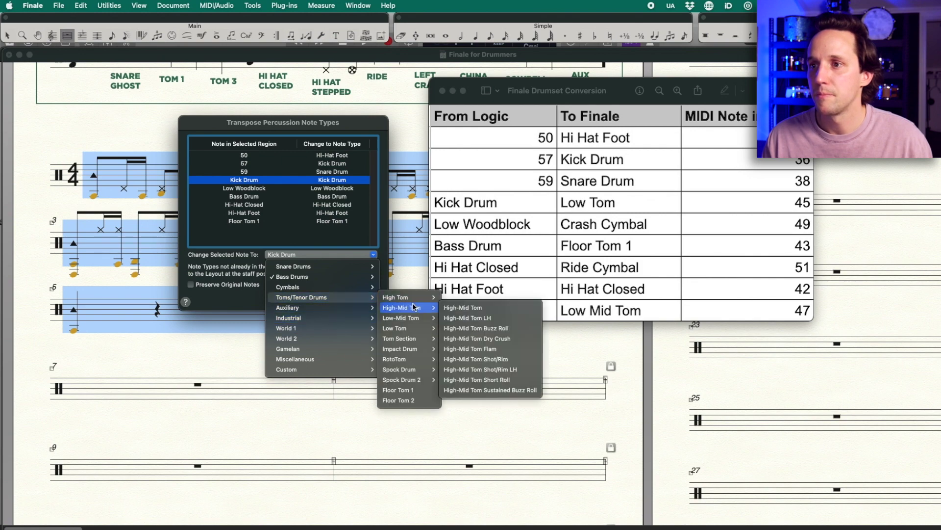
{"action": "mouse_move", "coordinate": [414, 329]}
{"action": "left_click", "coordinate": [456, 328]}
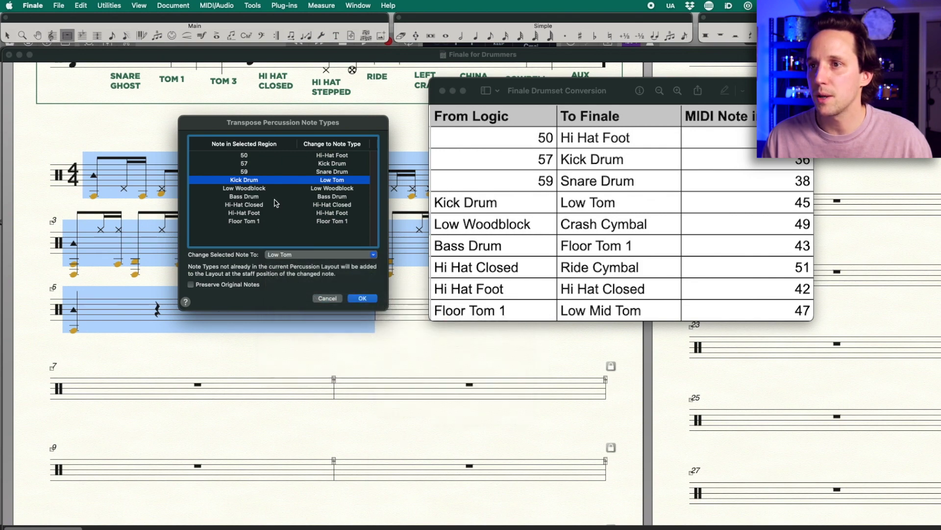
Change the Low Woodblock notes to Crash Cymbal from the suspended crash group.
{"action": "left_click", "coordinate": [264, 190]}
{"action": "left_click", "coordinate": [294, 254]}
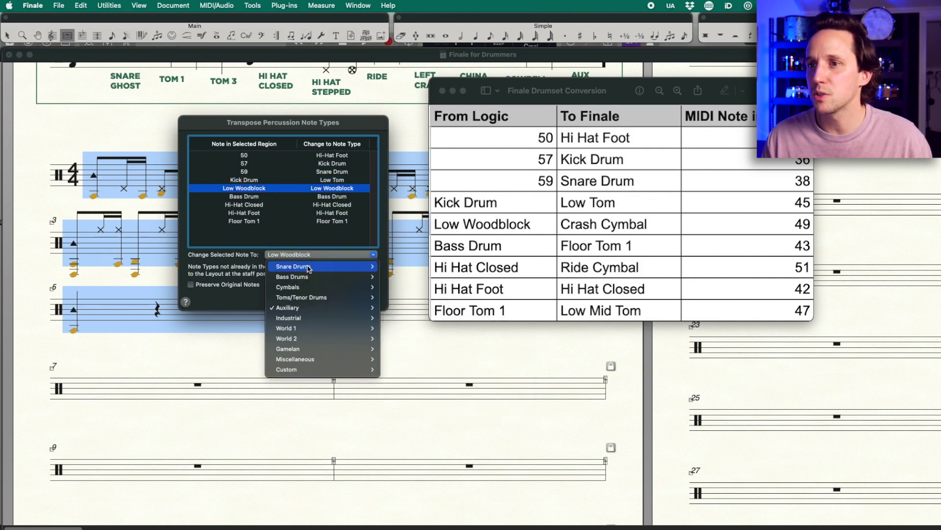
{"action": "mouse_move", "coordinate": [318, 287]}
{"action": "mouse_move", "coordinate": [408, 289]}
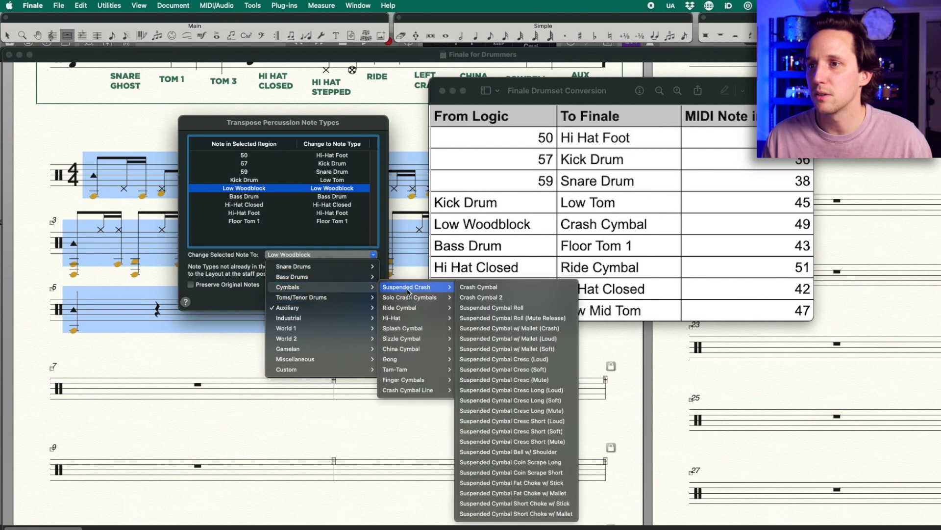
{"action": "left_click", "coordinate": [472, 289]}
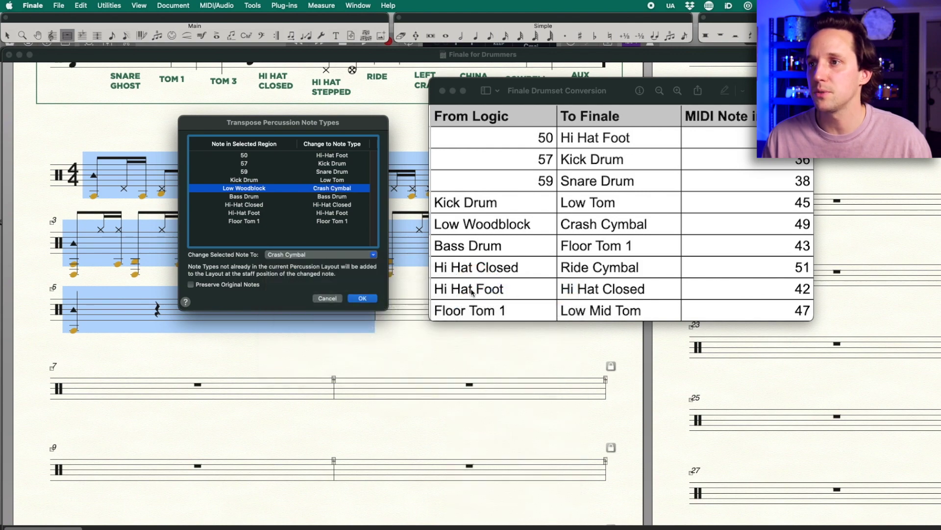
Change the Bass Drum notes to the Floor Tom 1 note type.
{"action": "left_click", "coordinate": [248, 197]}
{"action": "left_click", "coordinate": [294, 255]}
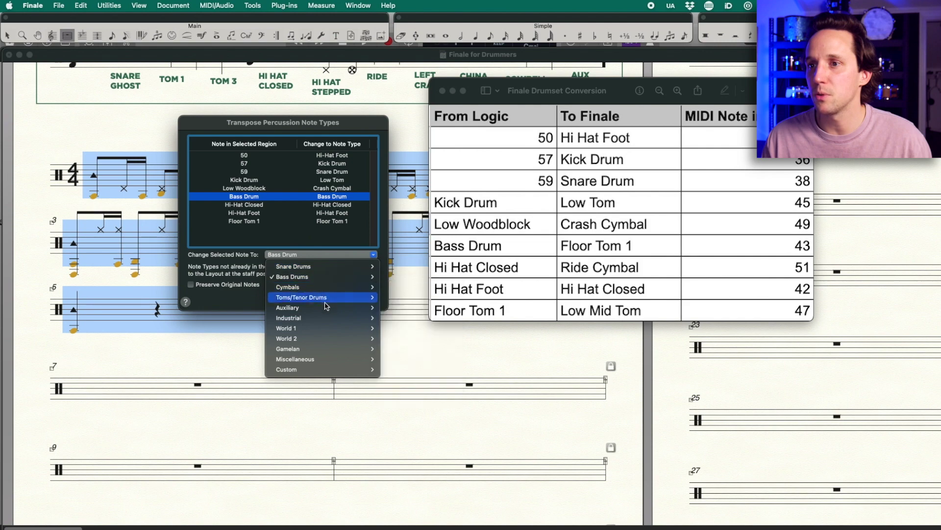
{"action": "mouse_move", "coordinate": [319, 297]}
{"action": "left_click", "coordinate": [409, 389]}
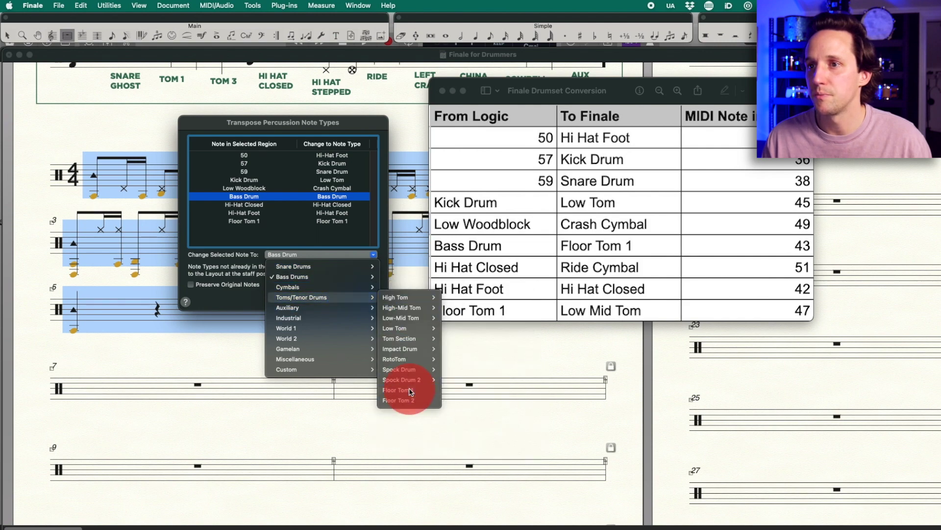
Change the Hi-Hat Closed notes to the Ride Cymbal note type.
{"action": "left_click", "coordinate": [252, 205]}
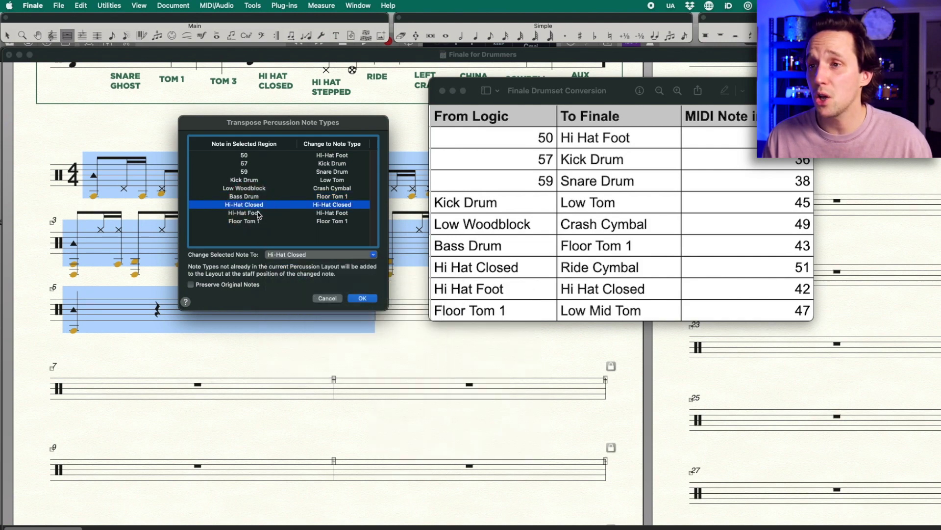
{"action": "left_click", "coordinate": [329, 254]}
{"action": "mouse_move", "coordinate": [324, 286]}
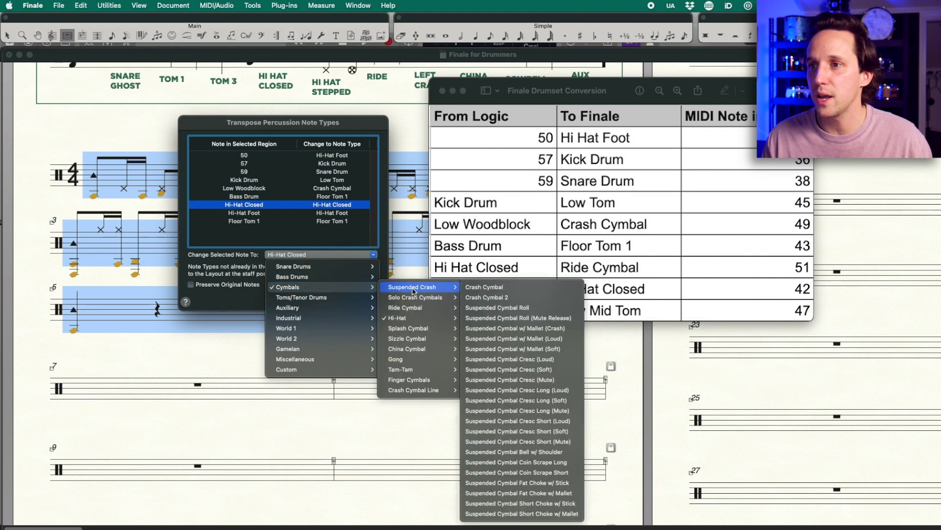
{"action": "mouse_move", "coordinate": [418, 309]}
{"action": "left_click", "coordinate": [482, 308]}
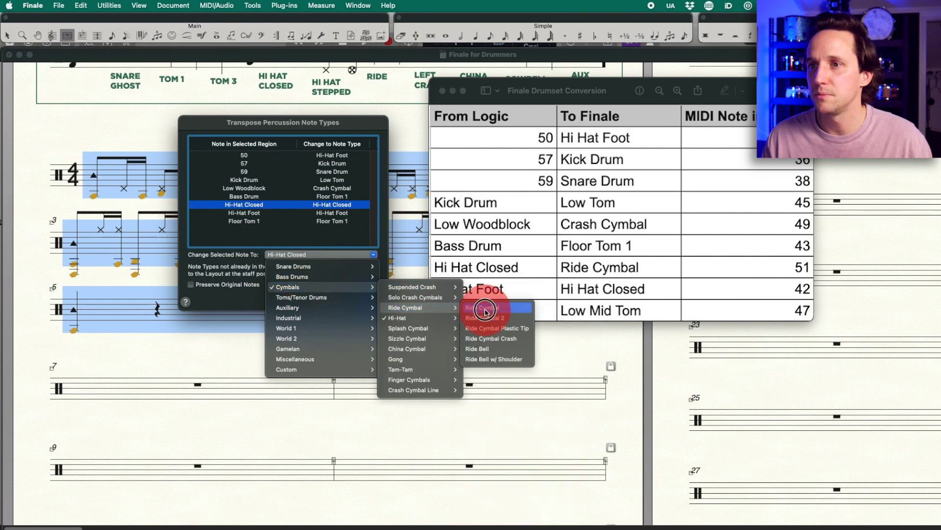
Change the region's original Hi-Hat Foot notes to the Hi-Hat Closed note type.
{"action": "left_click", "coordinate": [256, 214]}
{"action": "left_click", "coordinate": [296, 255]}
{"action": "mouse_move", "coordinate": [313, 287]}
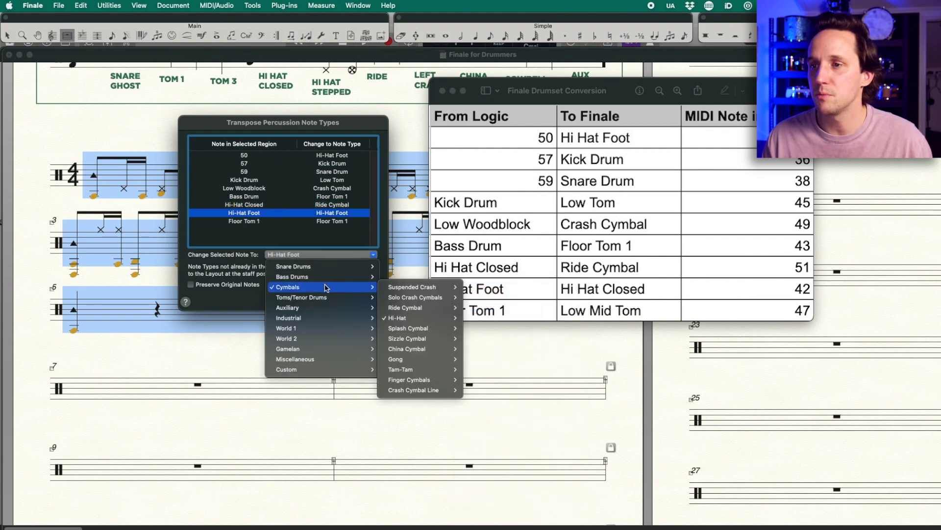
{"action": "mouse_move", "coordinate": [387, 289]}
{"action": "mouse_move", "coordinate": [394, 318]}
{"action": "left_click", "coordinate": [483, 328]}
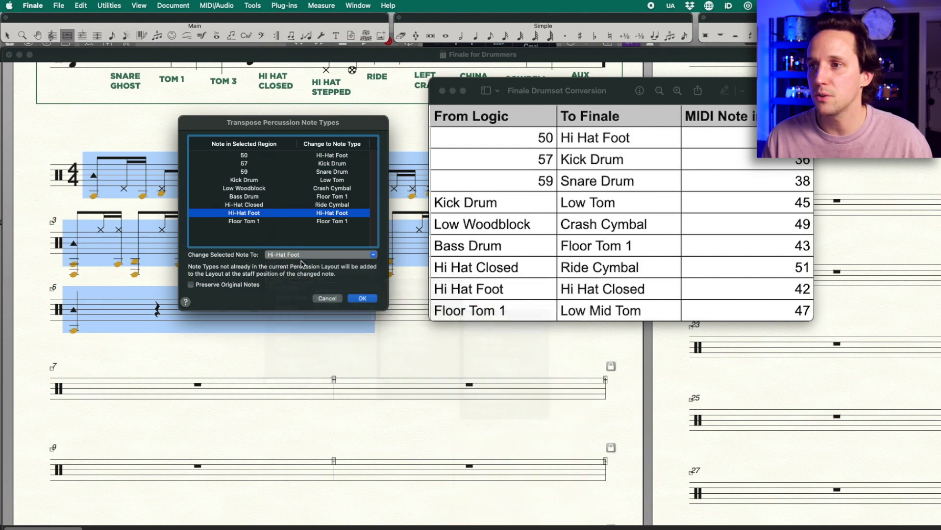
Change the region's original Floor Tom 1 notes to Low-Mid Tom and apply the percussion note transposition.
{"action": "left_click", "coordinate": [243, 221]}
{"action": "left_click", "coordinate": [287, 255]}
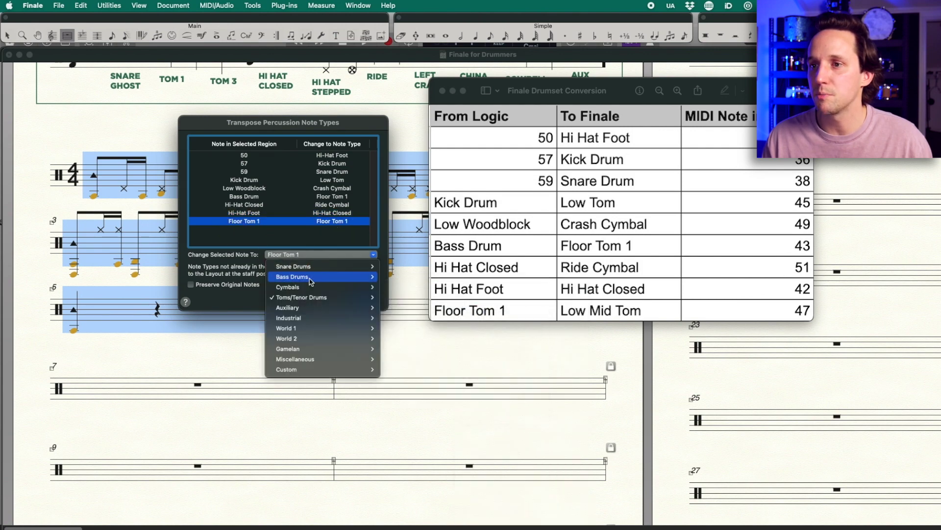
{"action": "mouse_move", "coordinate": [314, 297]}
{"action": "mouse_move", "coordinate": [411, 329]}
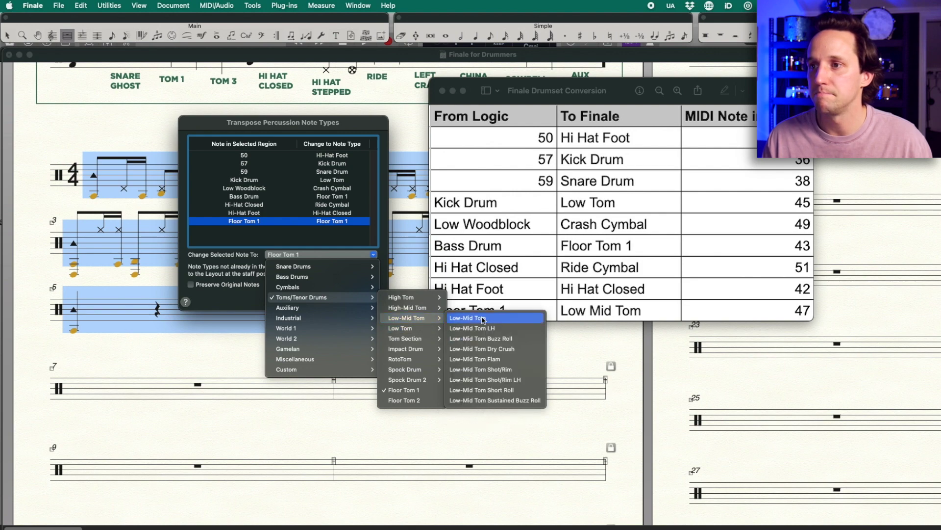
{"action": "left_click", "coordinate": [483, 318]}
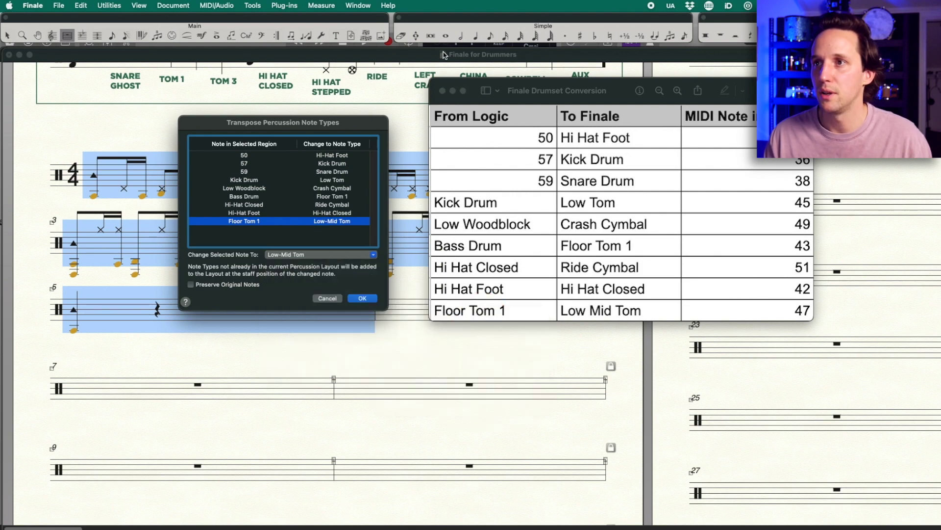
{"action": "left_click", "coordinate": [363, 298]}
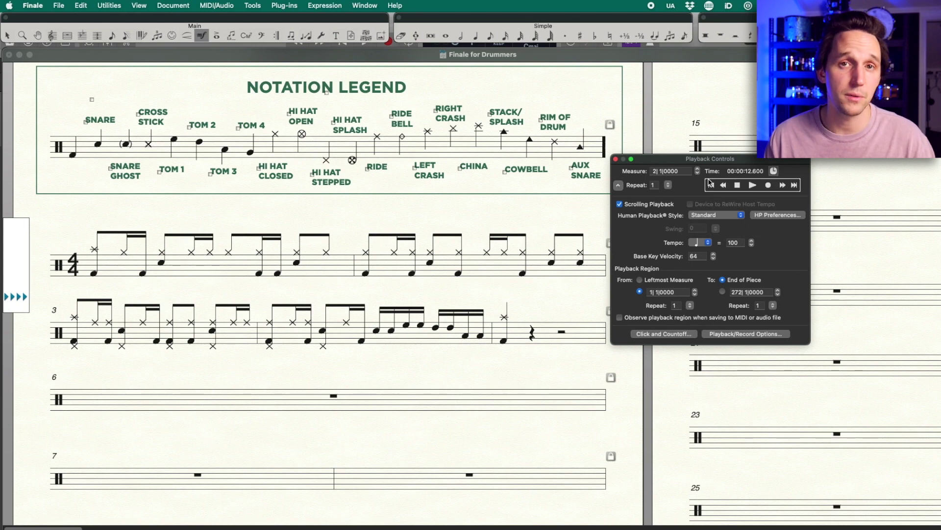
Play back the converted drum groove in the score.
{"action": "left_click", "coordinate": [753, 185]}
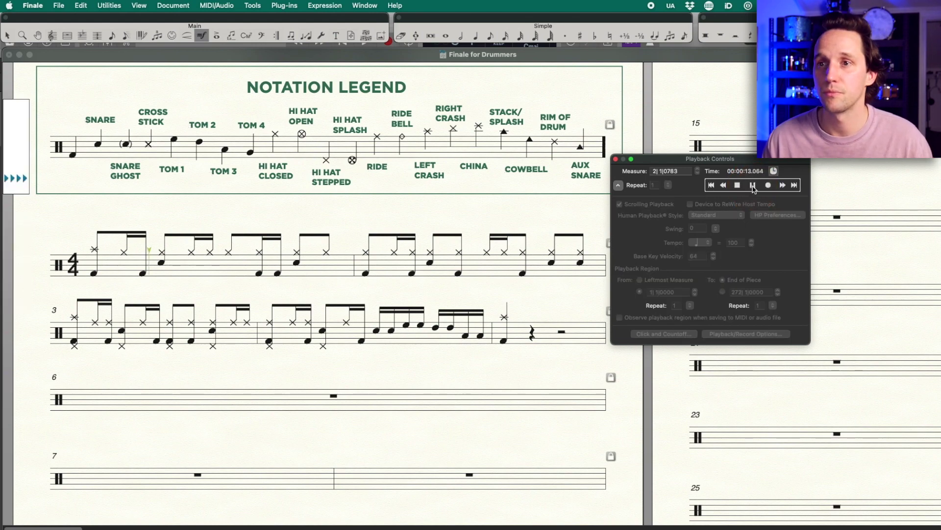